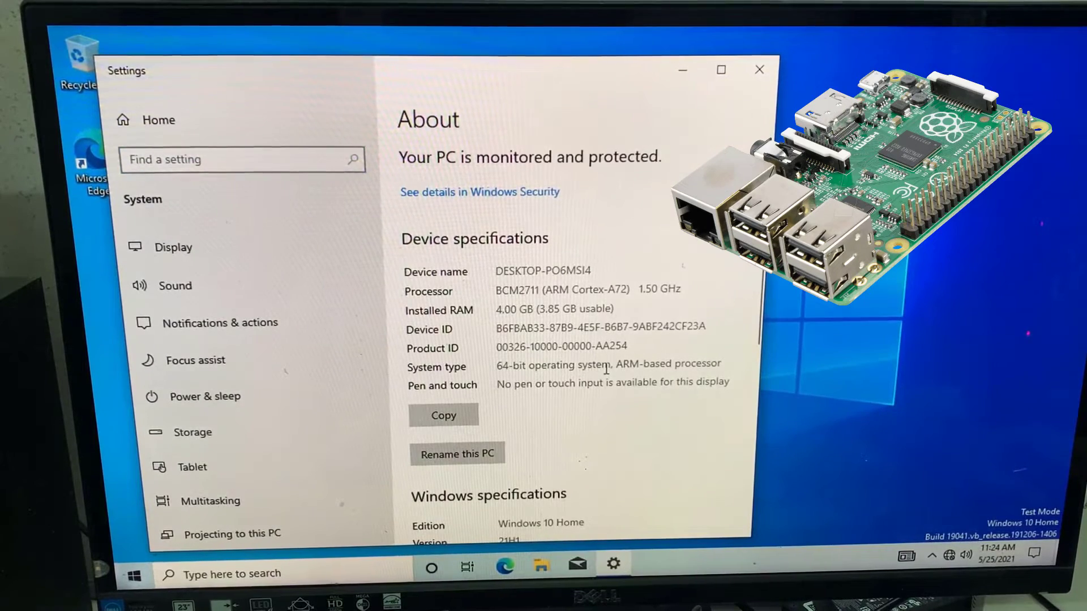
scroll(606, 368, down, 3)
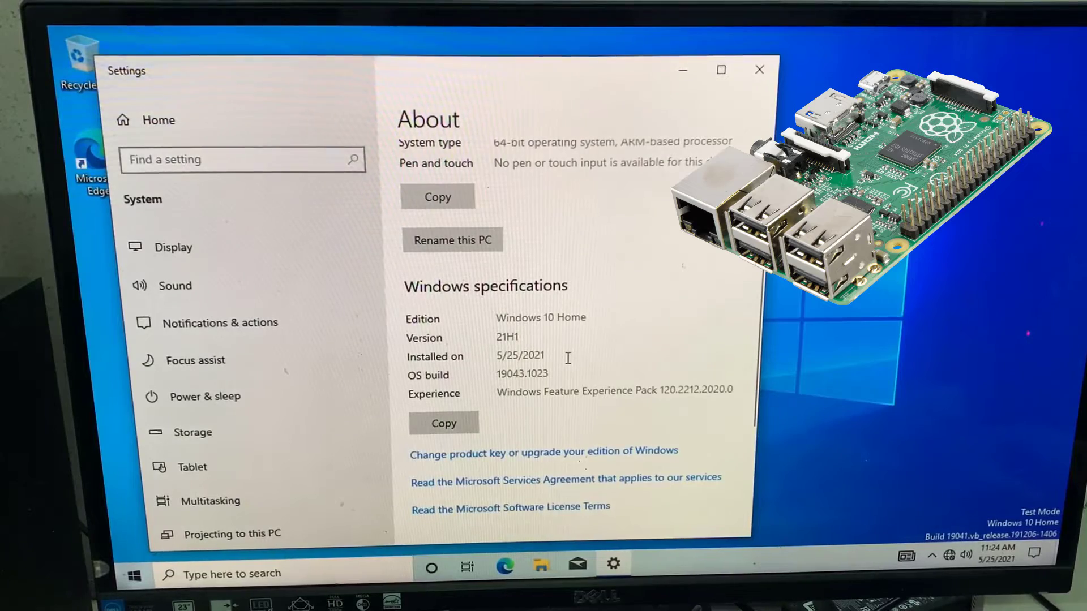
scroll(567, 360, down, 4)
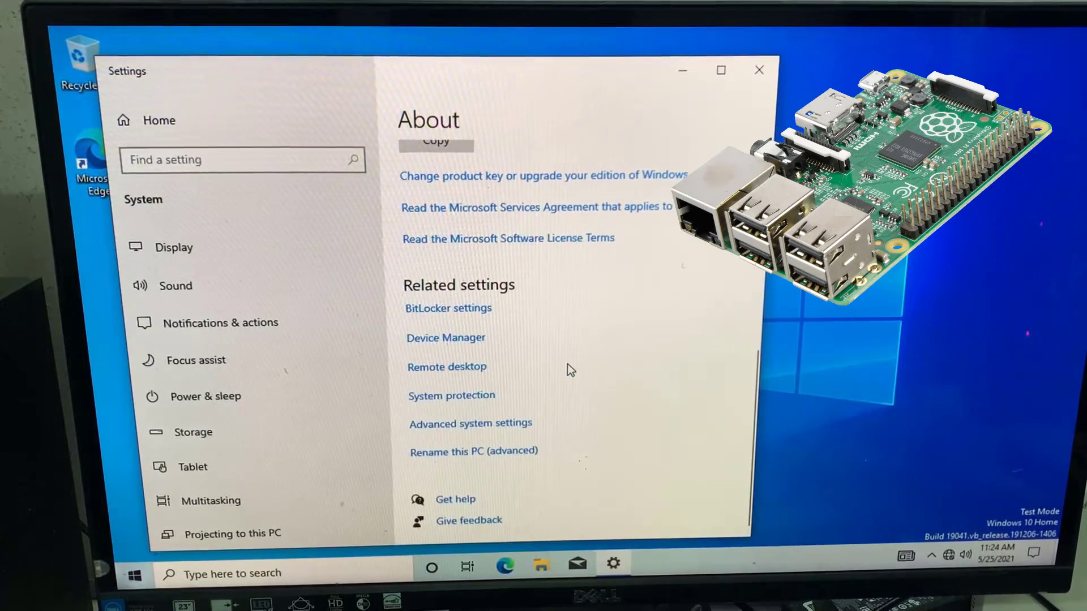
scroll(567, 364, up, 3)
scroll(569, 354, up, 4)
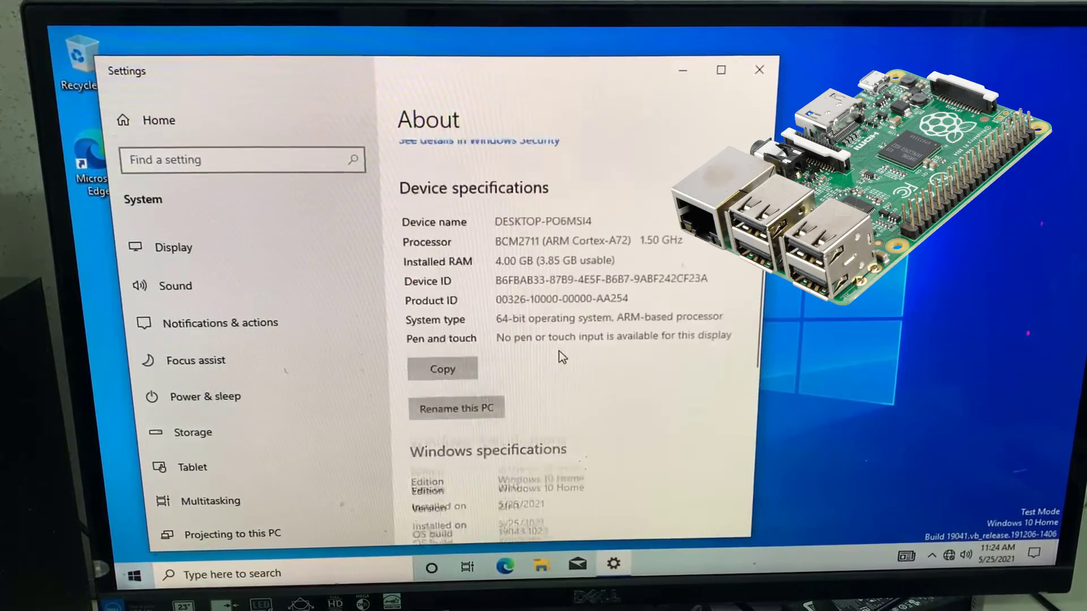
Close Settings and reach Display settings from the desktop context menu
click(758, 70)
right_click(439, 237)
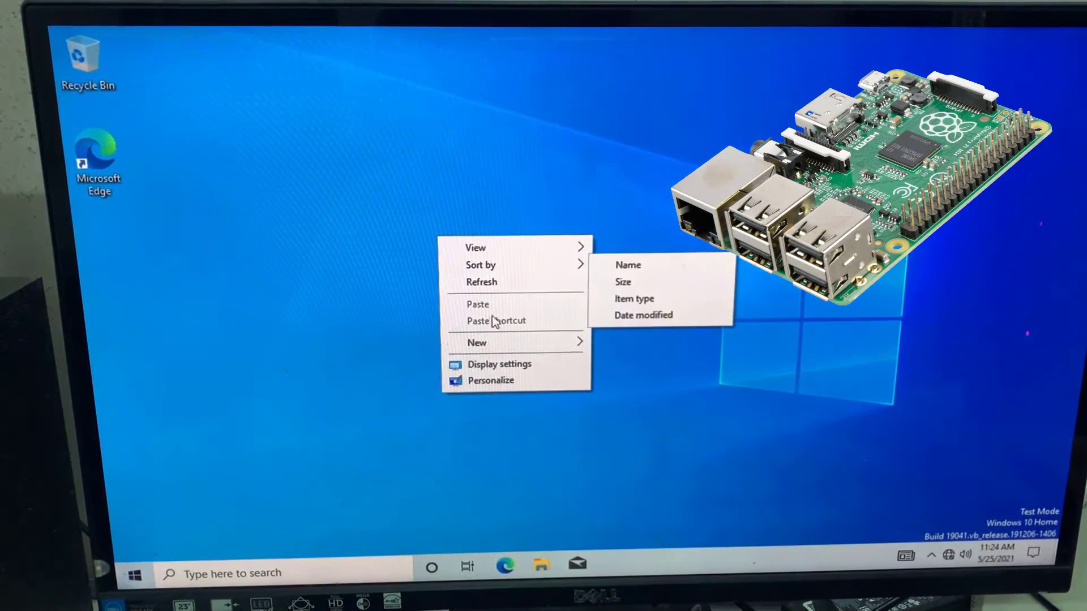
click(503, 365)
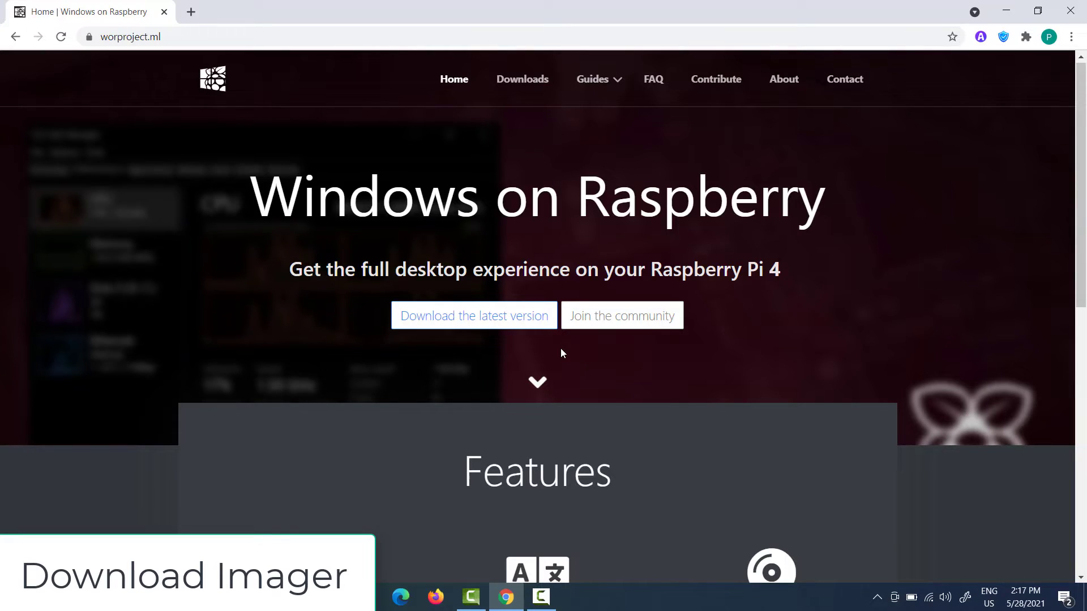
Download WoR imager version 2.1.2 from the worproject.ml downloads page
click(543, 320)
click(532, 319)
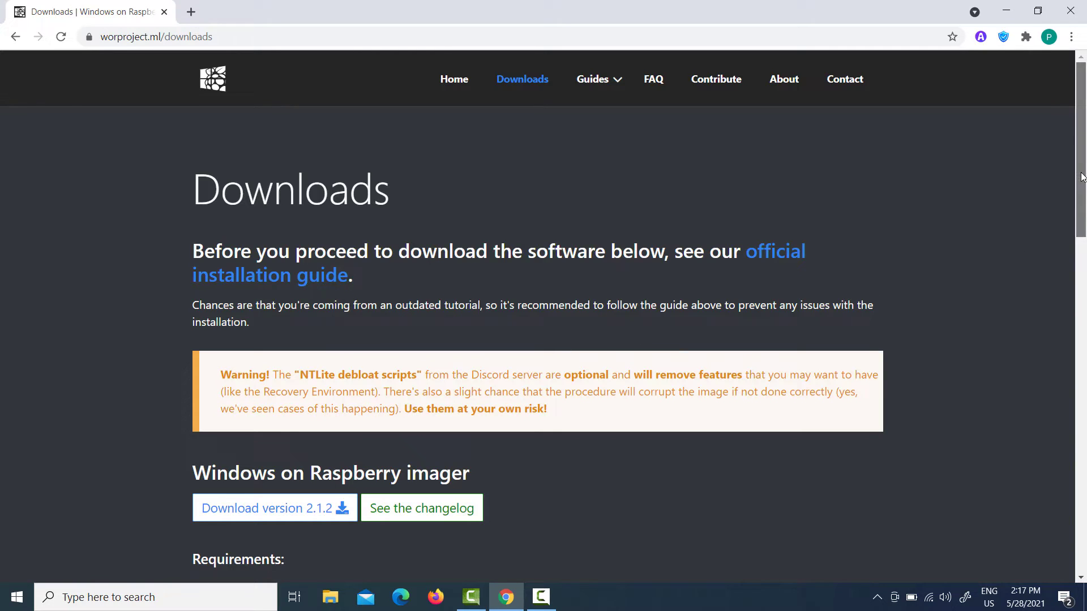
scroll(1074, 201, down, 3)
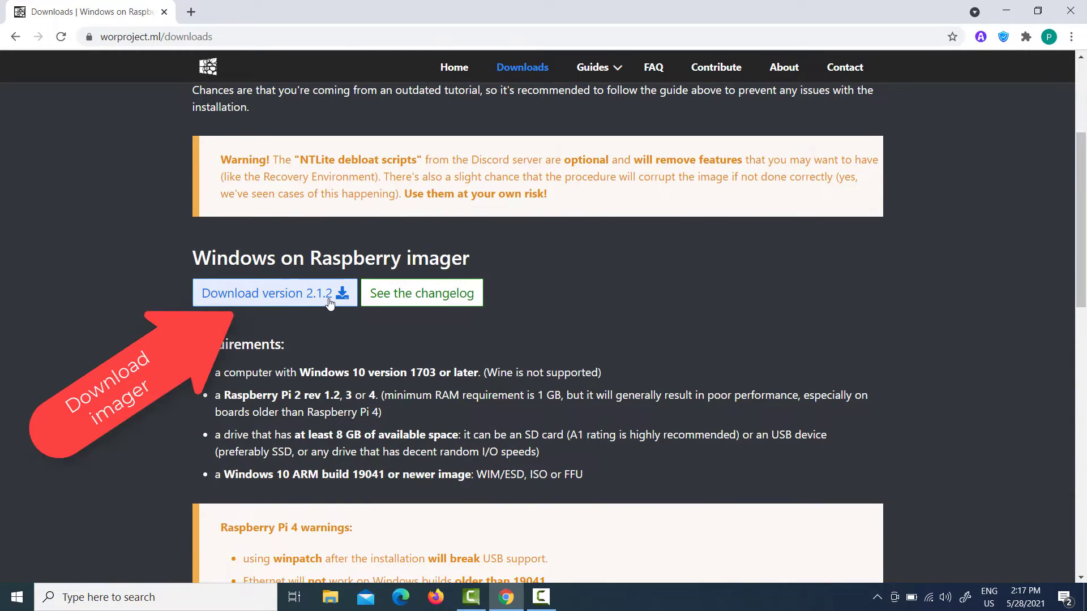
click(328, 303)
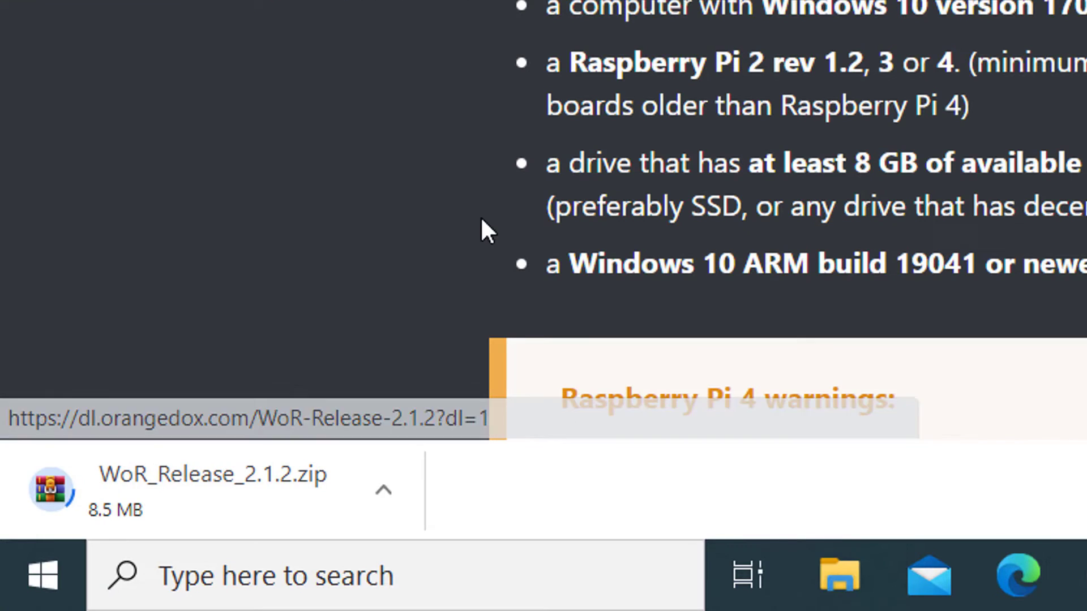
click(395, 506)
Move WoR_Release_2.1.2 from Downloads onto the desktop
click(479, 369)
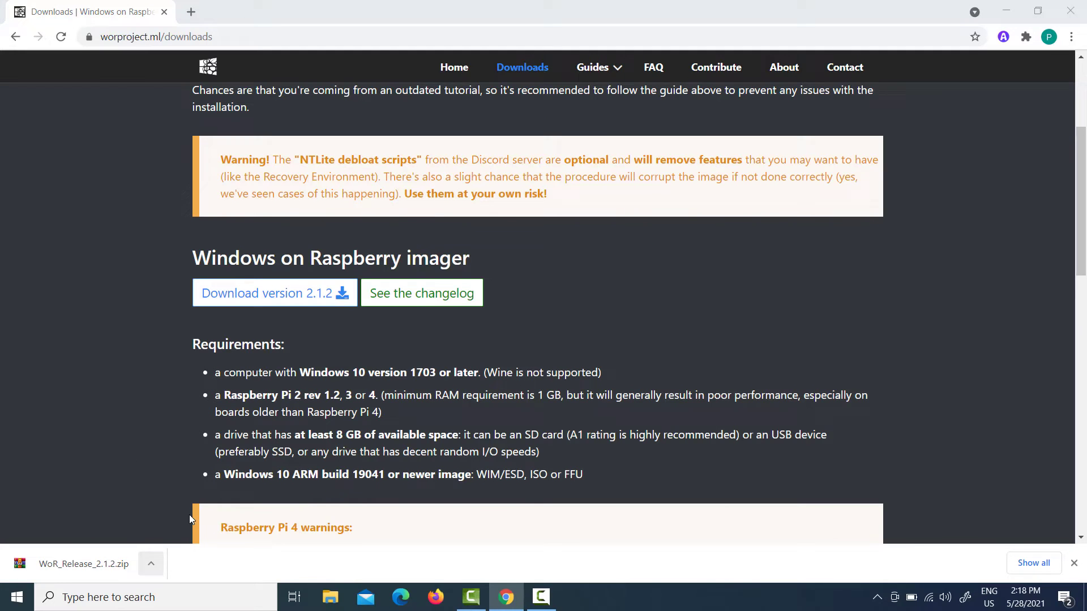
click(1001, 7)
drag(625, 267, 351, 272)
click(950, 156)
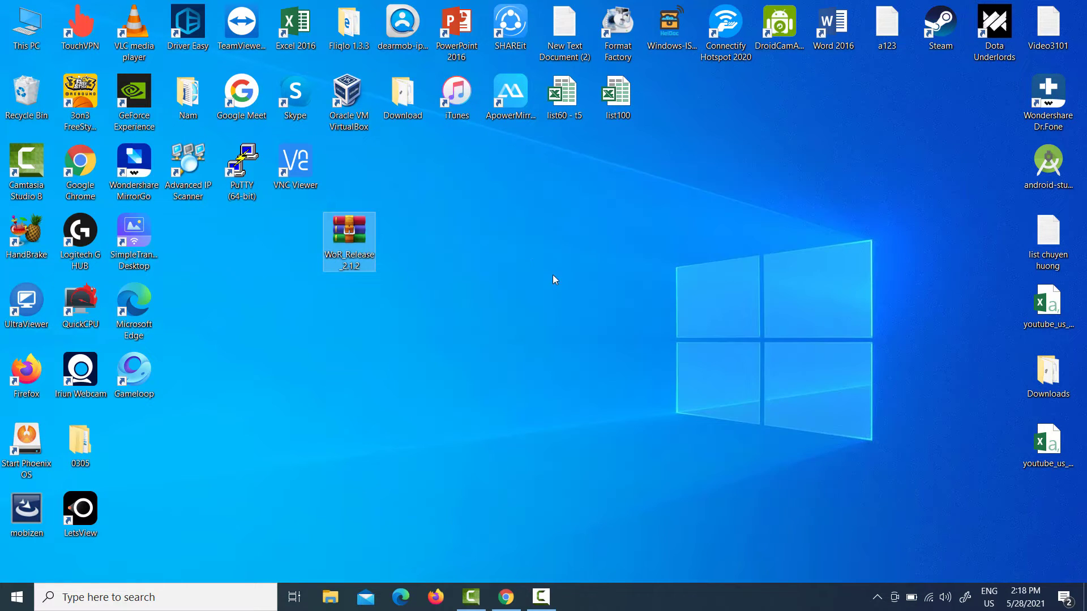
Create a new desktop folder named WoR beside the archive
right_click(520, 252)
mouse_move(441, 404)
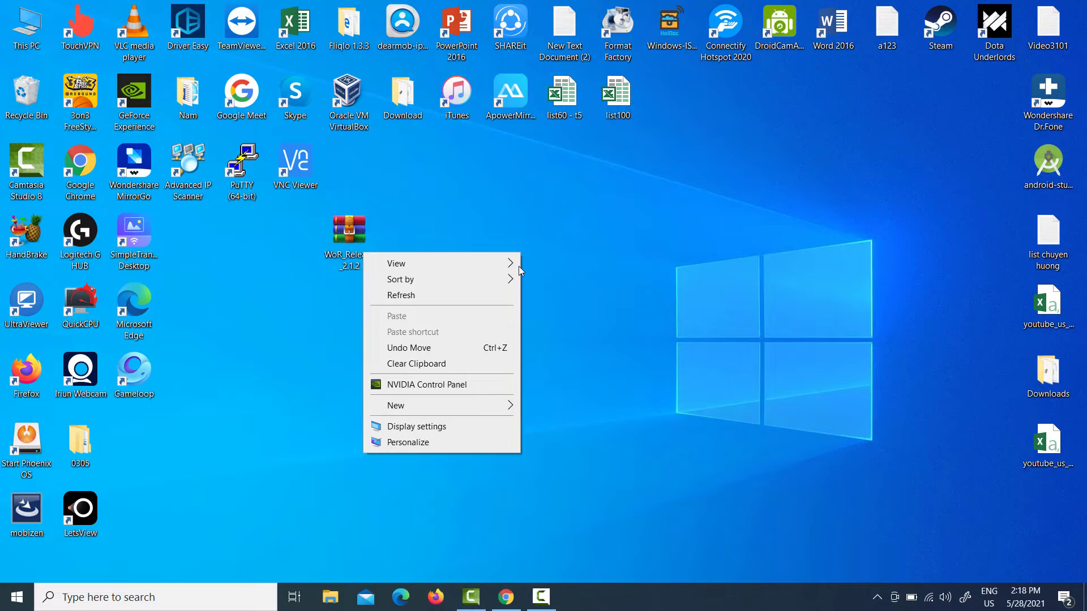
click(565, 408)
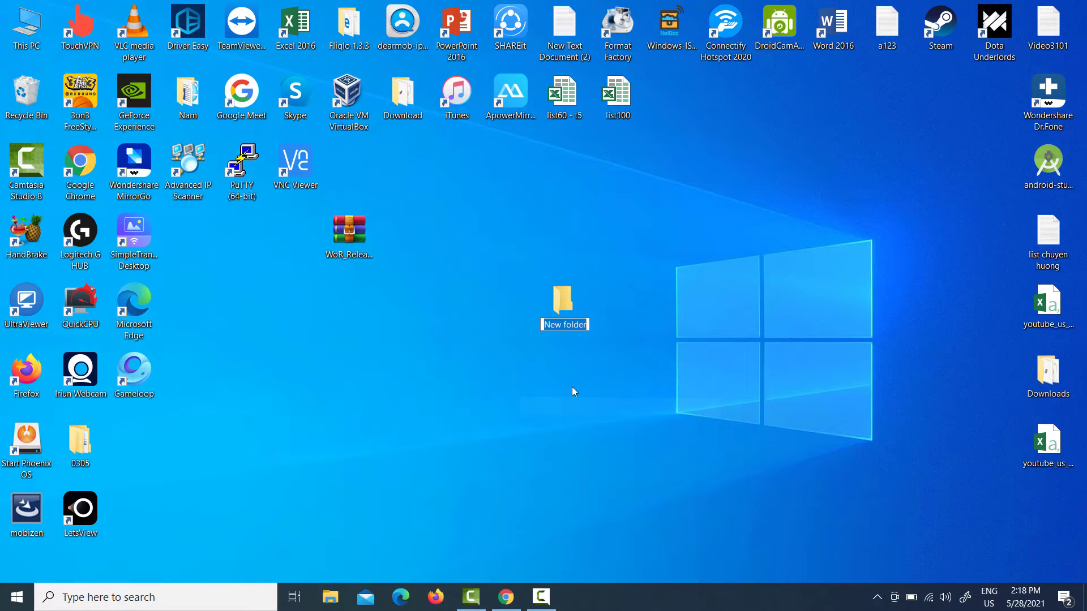
text(Wo)
text(R)
key(Return)
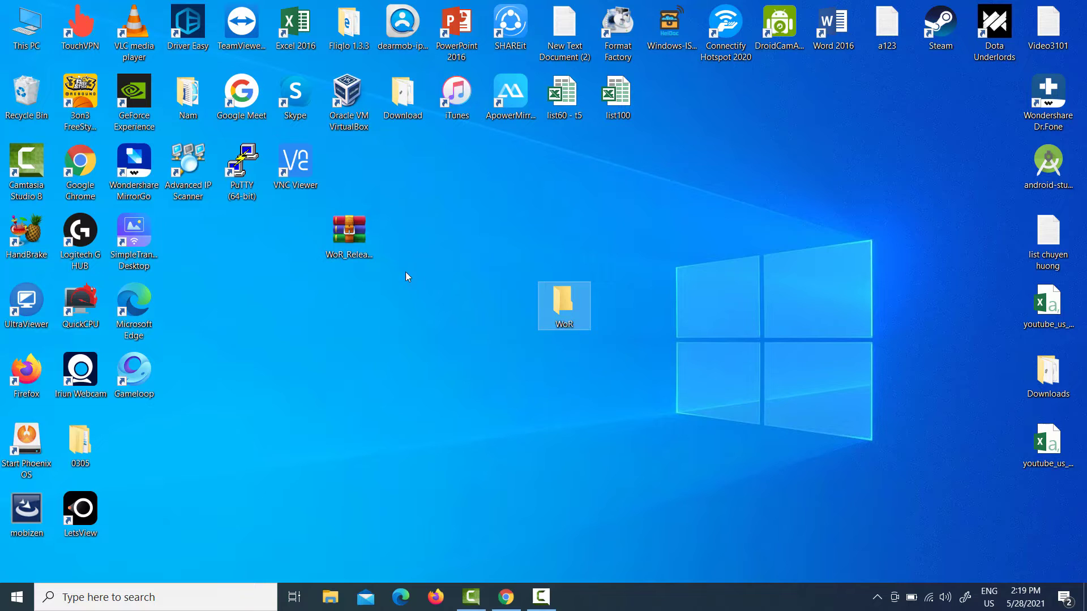
click(355, 249)
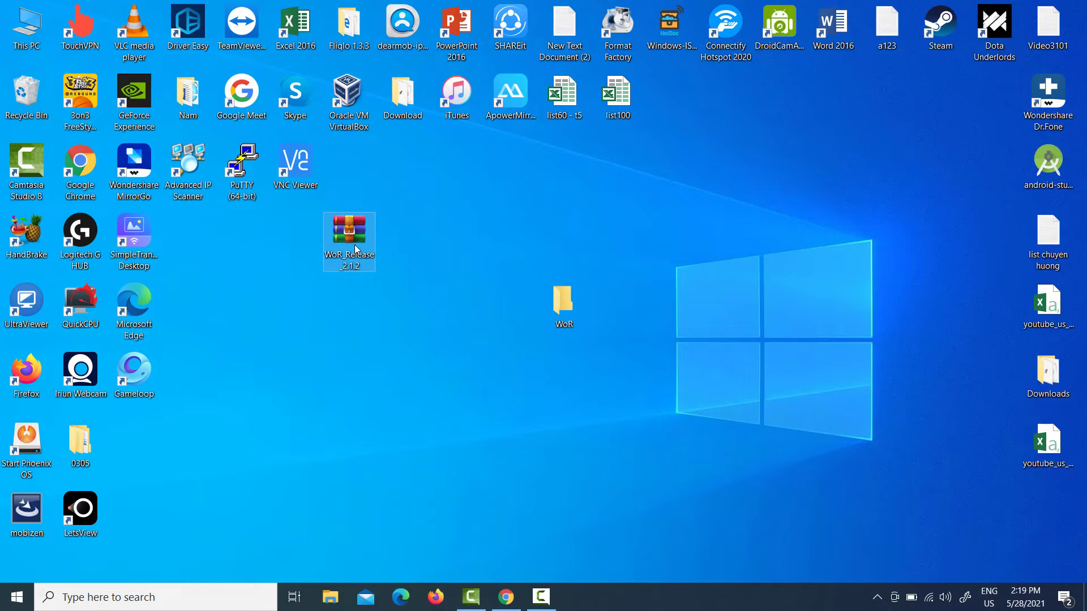
Extract the archive into a WoR_Release_2.1.2 folder and view its contents
right_click(369, 252)
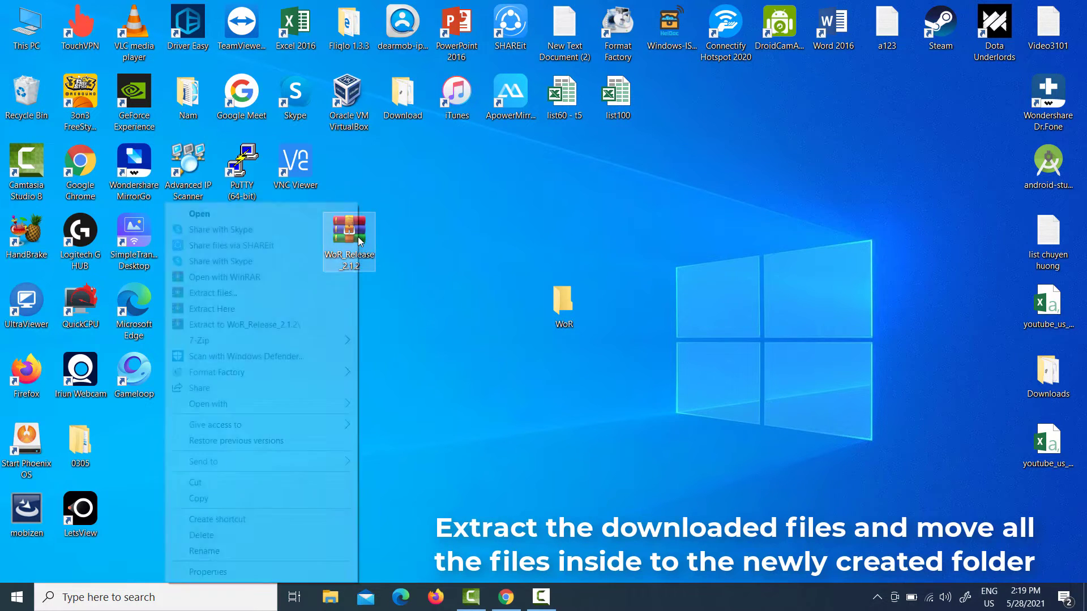
click(316, 308)
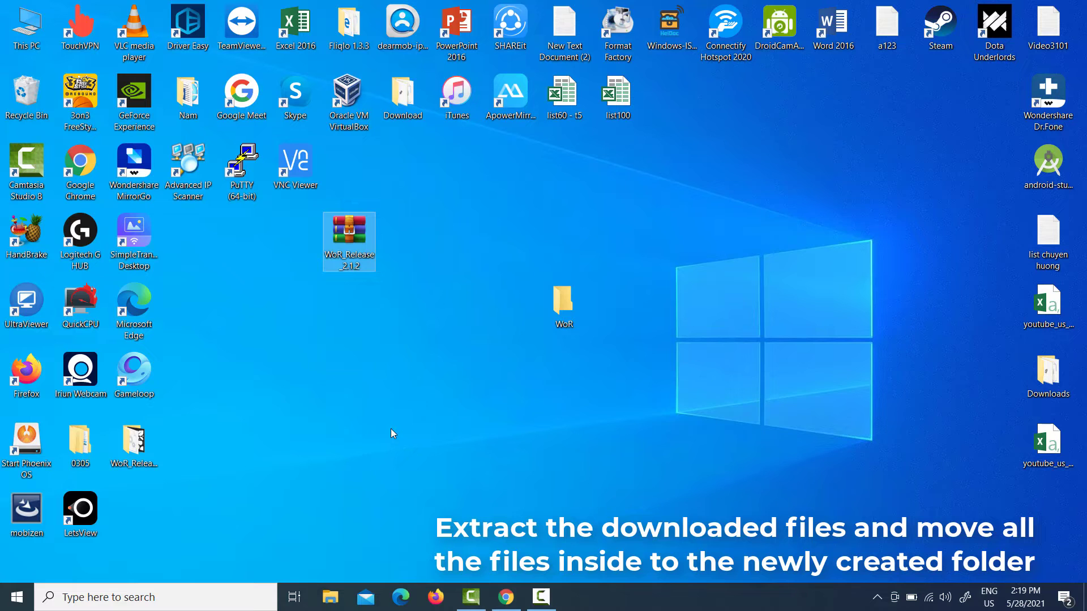
drag(140, 459, 358, 314)
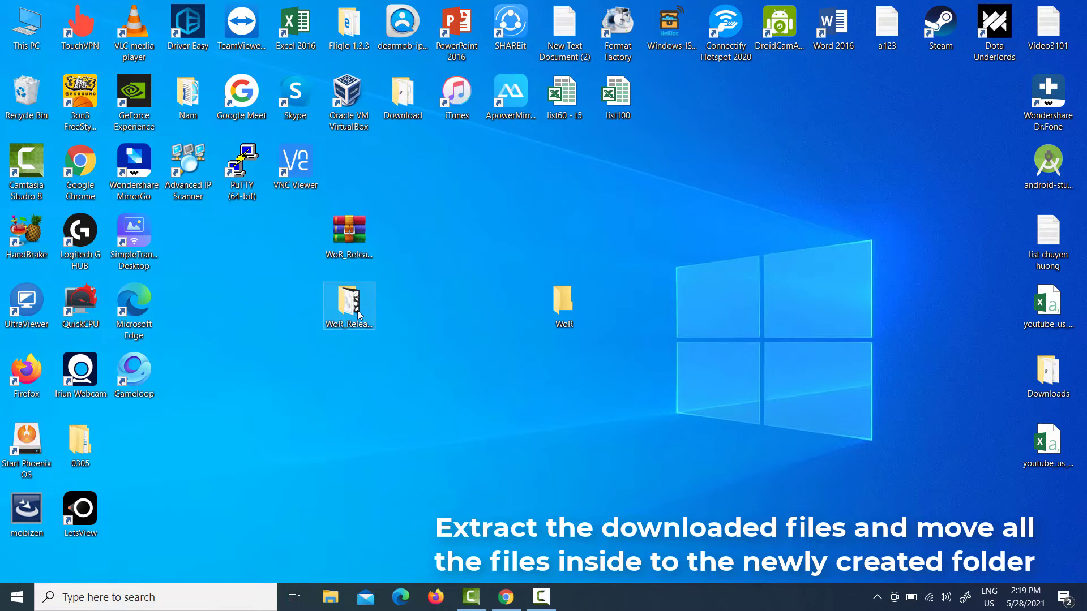
double_click(358, 315)
drag(631, 171, 307, 169)
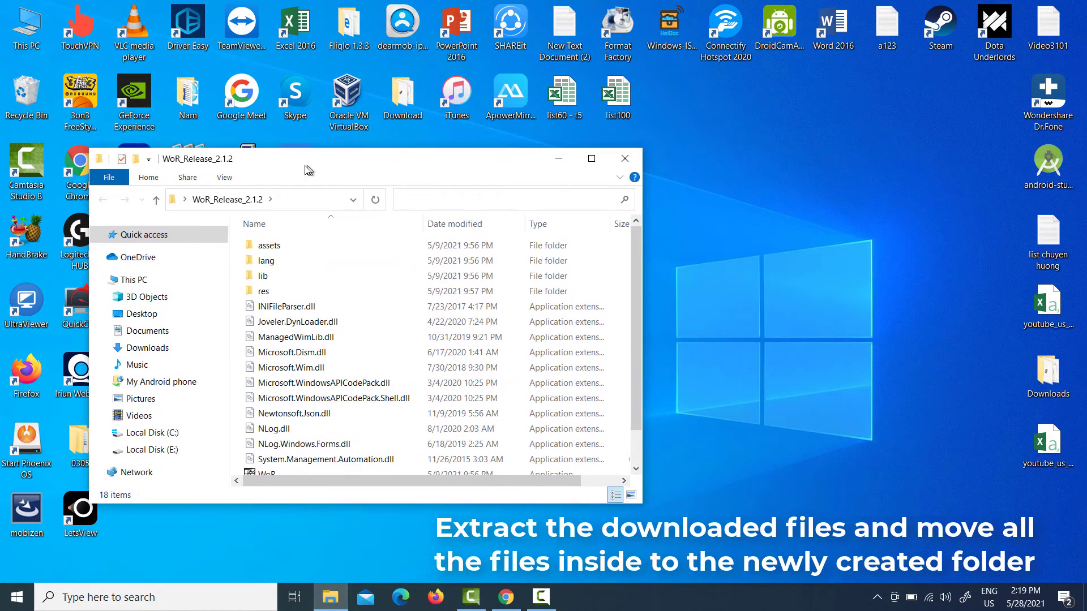
Cut all 18 extracted items, including assets, lang, lib and res
click(334, 285)
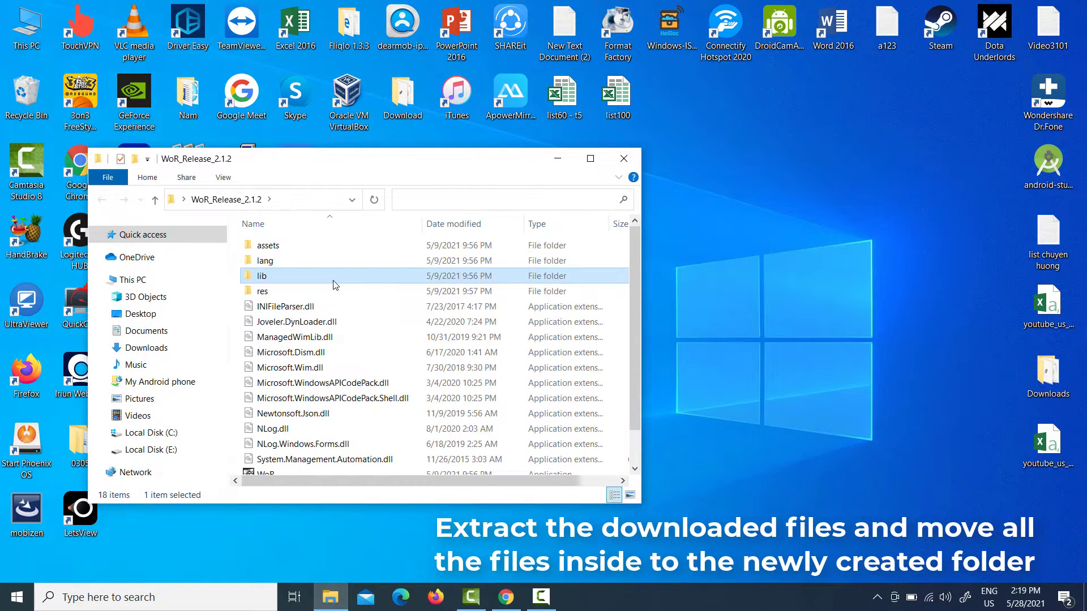
key(ctrl+a)
right_click(332, 285)
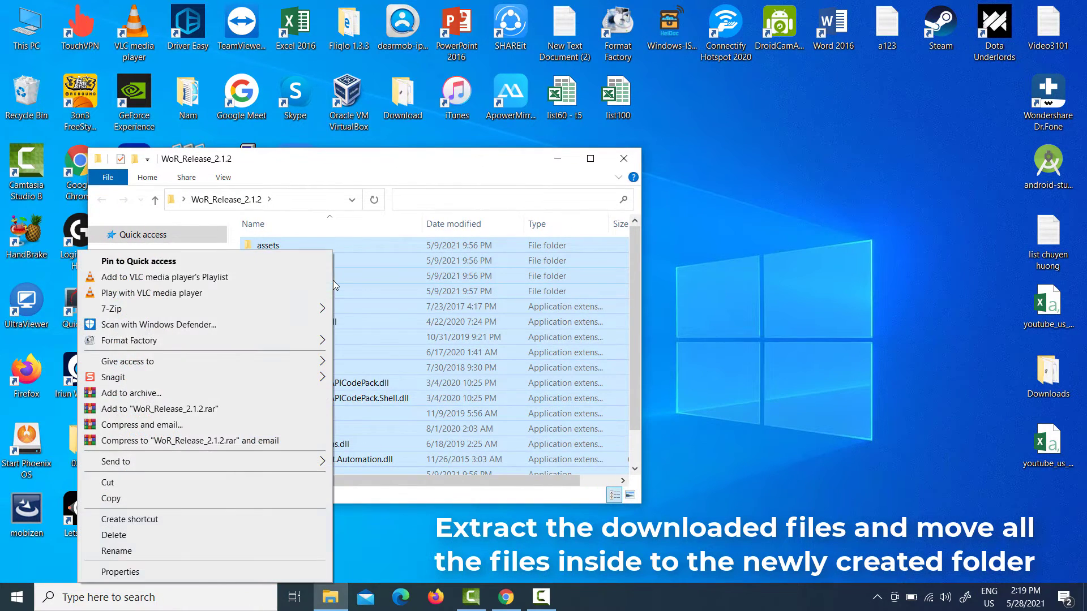
click(195, 481)
click(557, 158)
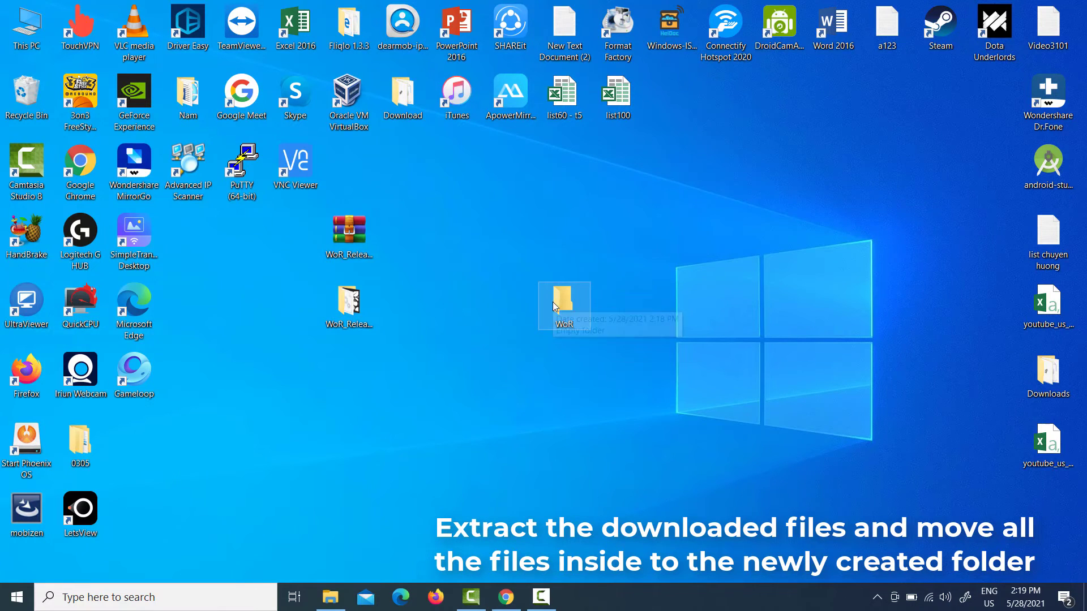
Paste the 18 items into the WoR folder
double_click(558, 309)
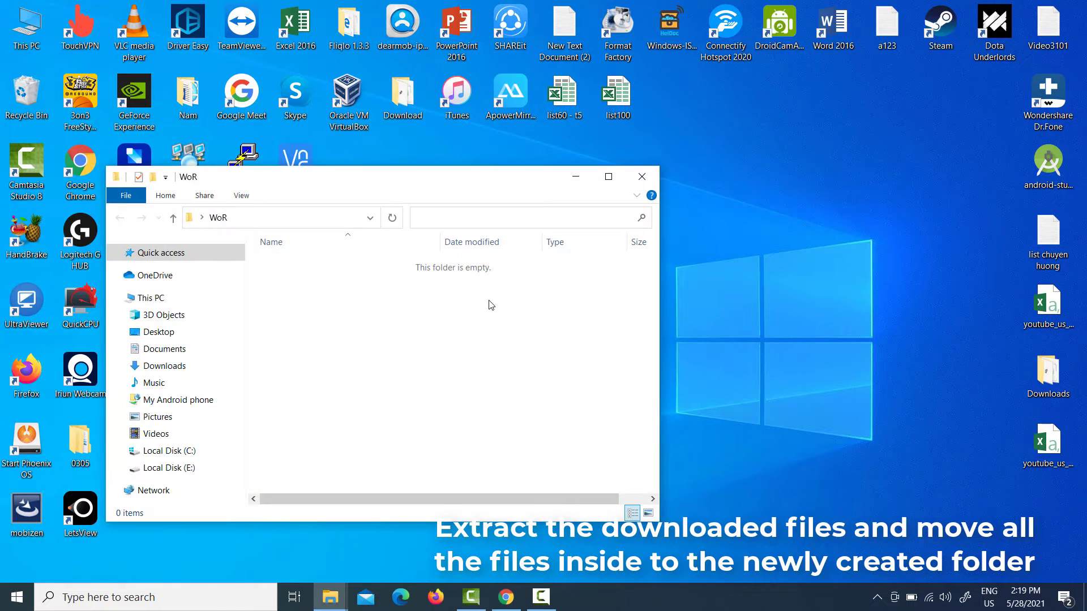
drag(394, 190, 638, 175)
right_click(542, 293)
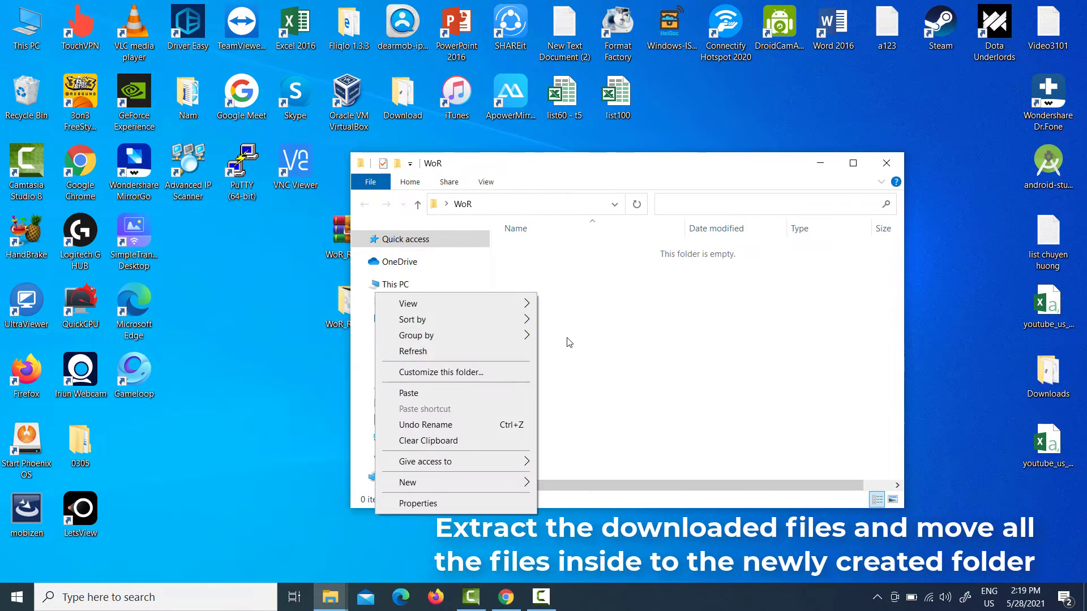
click(470, 394)
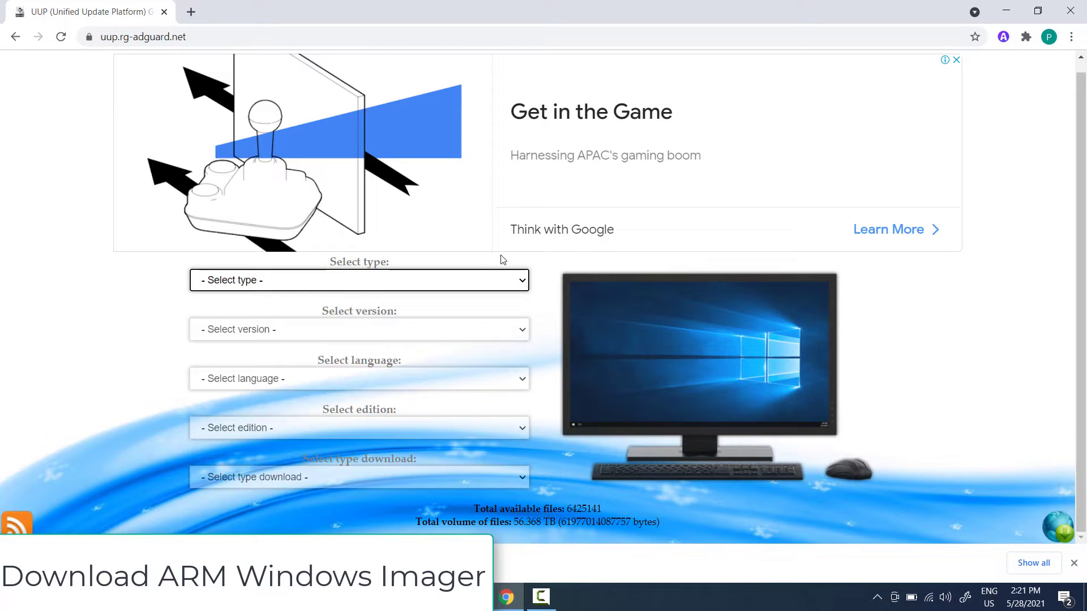
Choose Windows (Final version) and version 21H1 for arm64 on UUP
click(432, 282)
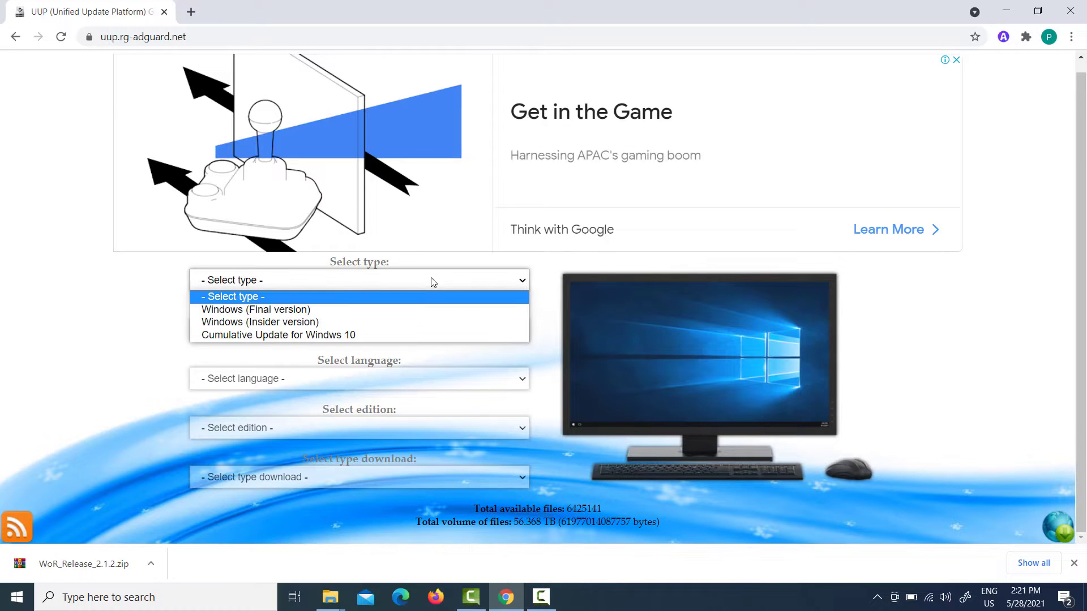
click(390, 309)
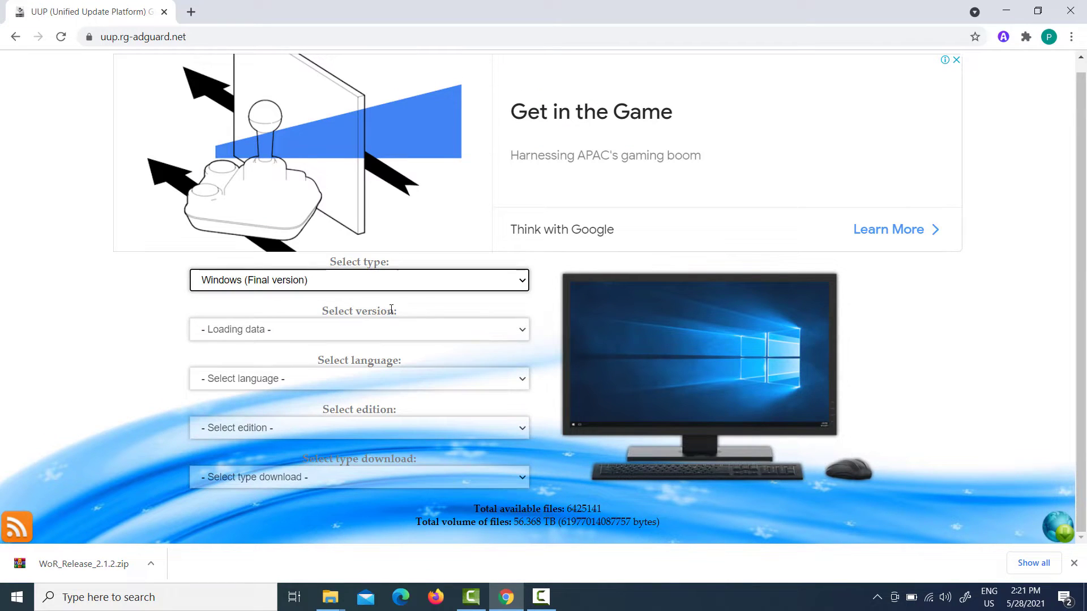
click(422, 335)
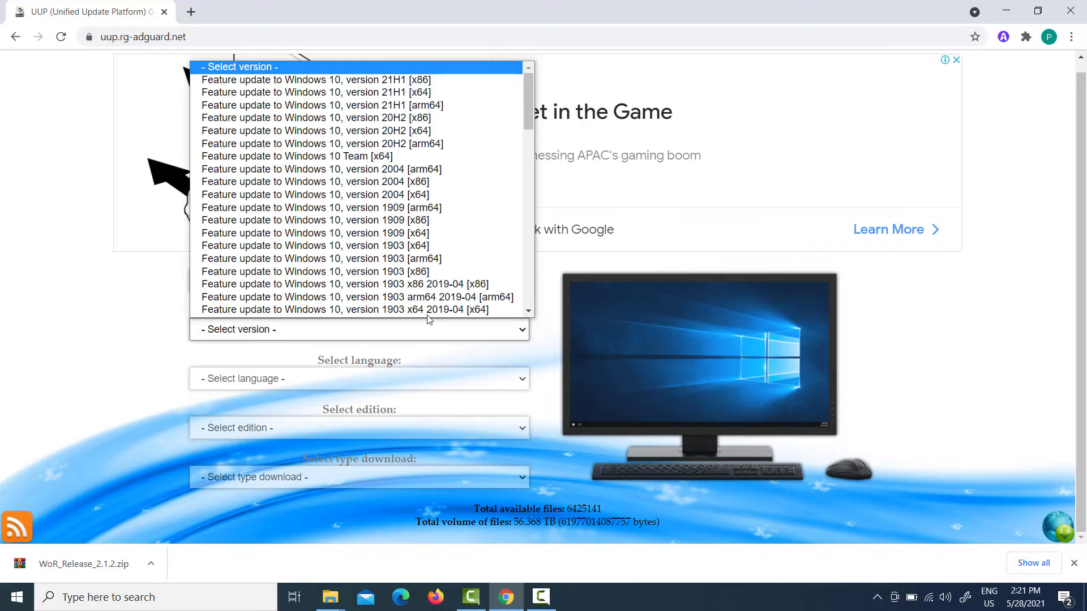
click(453, 111)
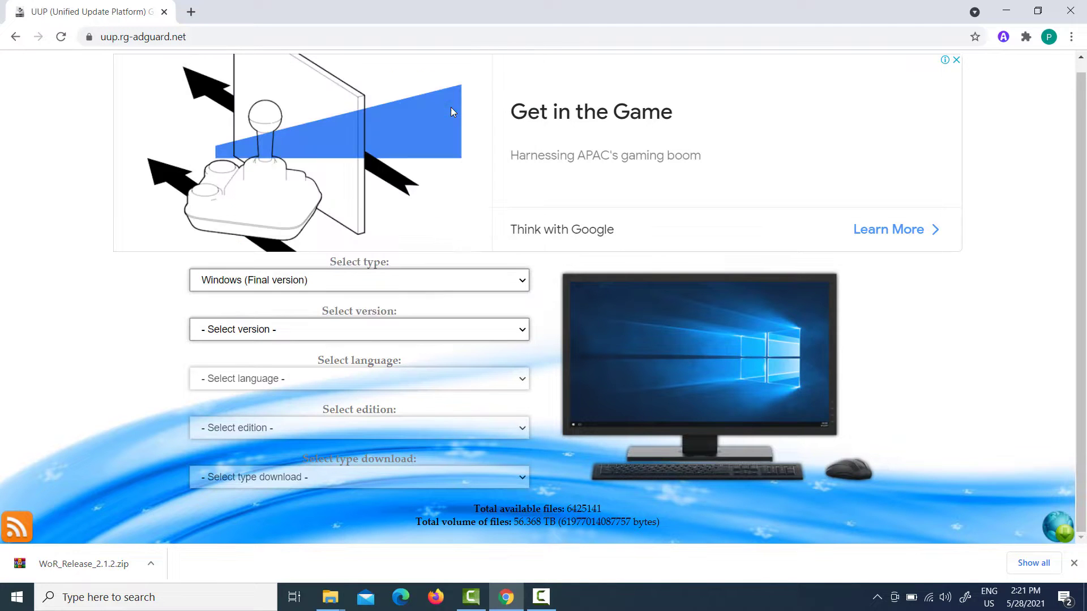
Choose English (United States), Windows 10 Home and the OneClick ISO compiler download
click(437, 388)
scroll(407, 323, down, 1)
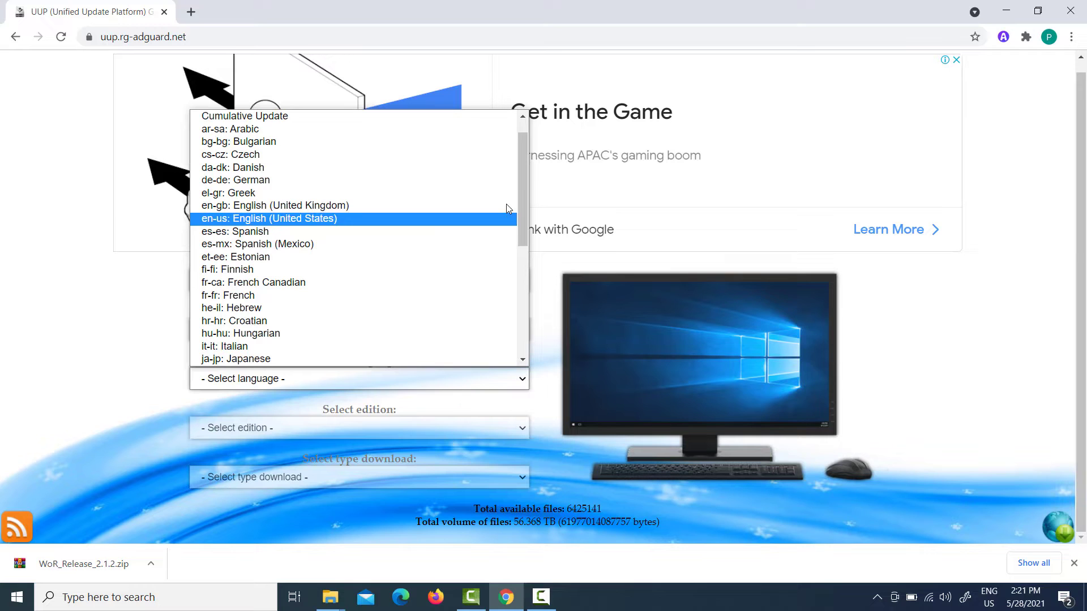
click(357, 219)
click(410, 433)
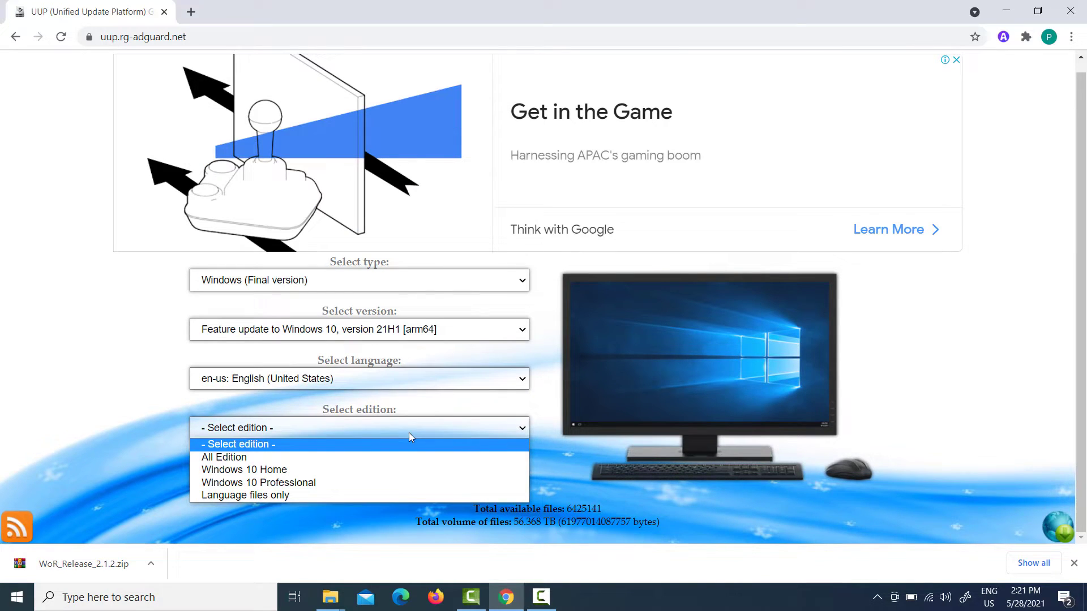
click(389, 471)
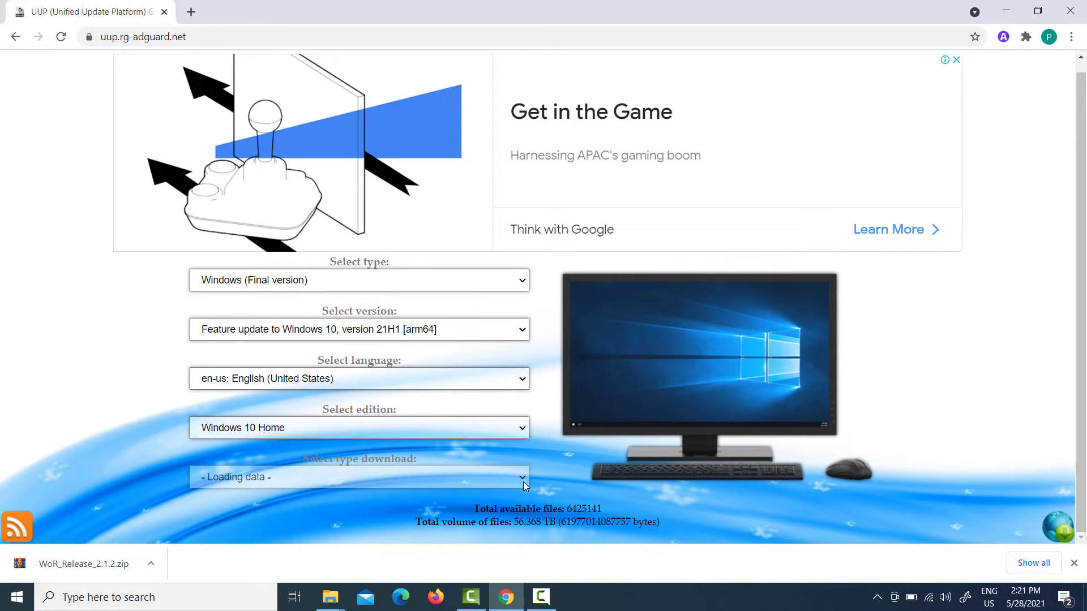
click(489, 478)
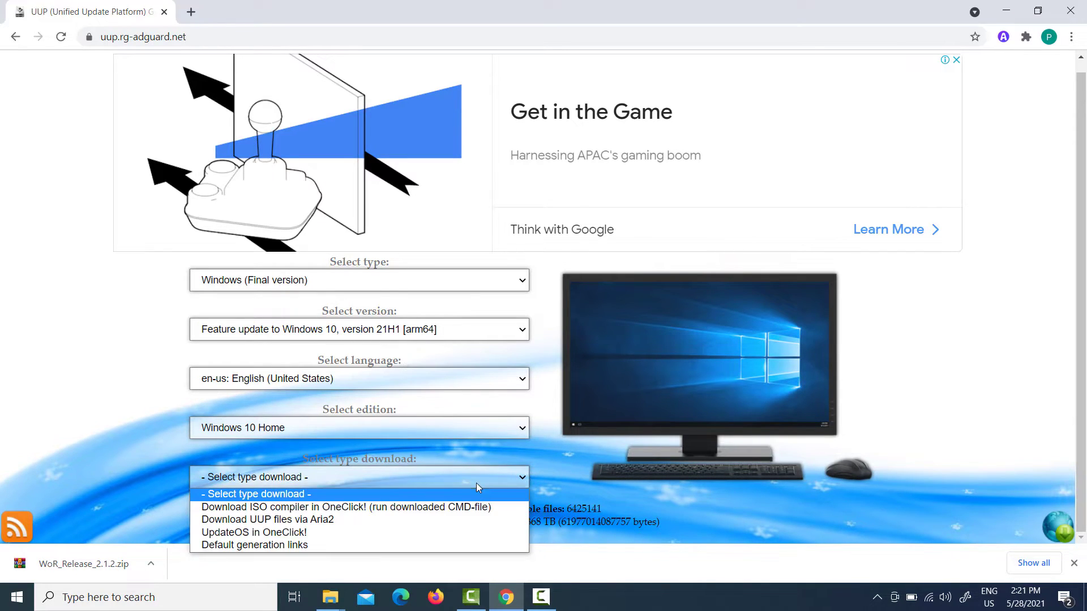
click(479, 509)
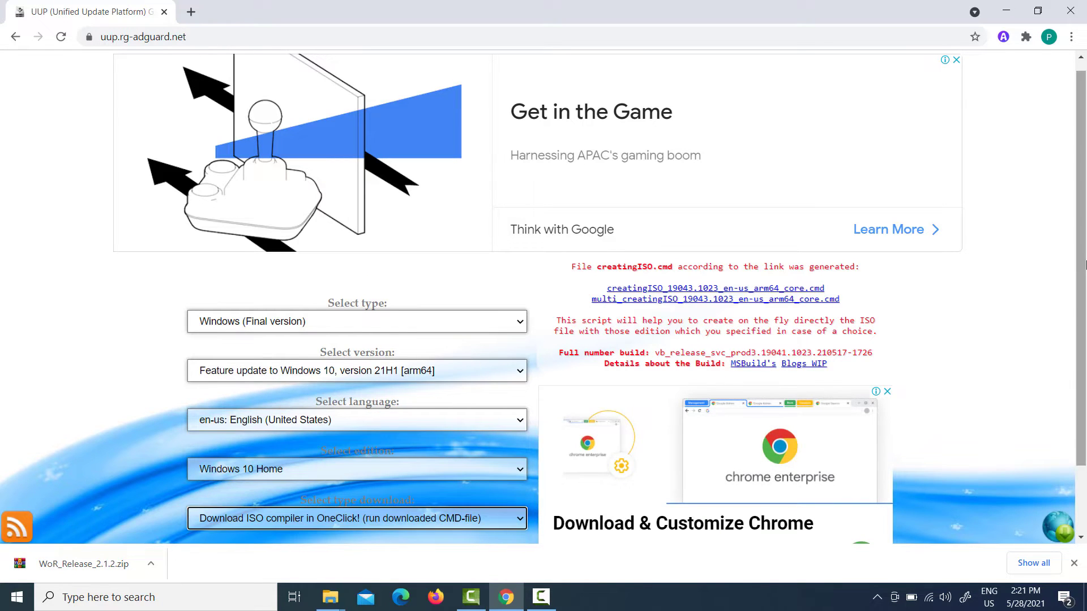
scroll(646, 458, down, 1)
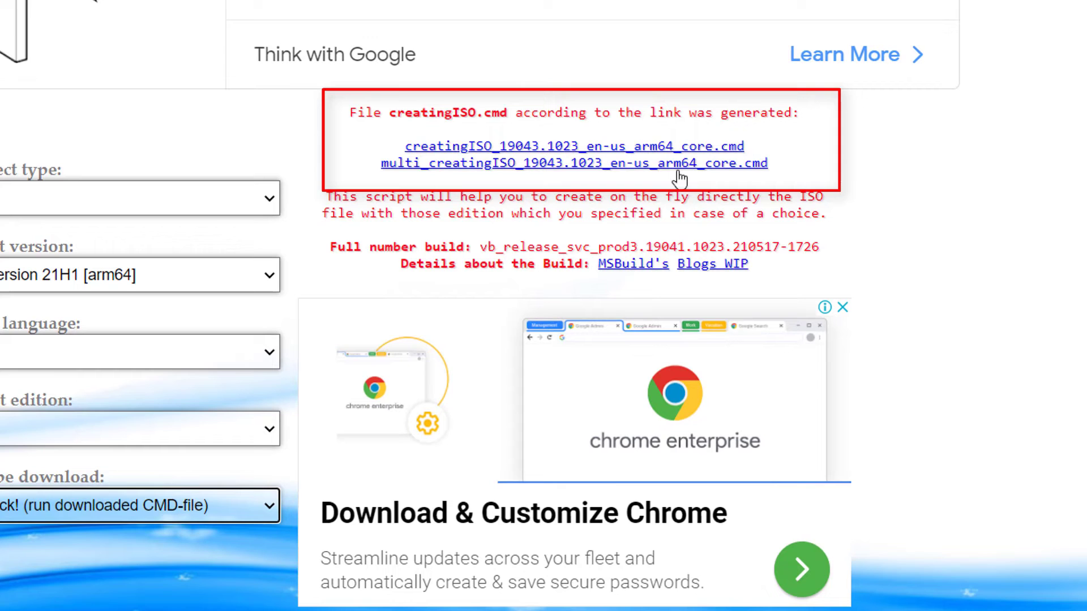
Download the creatingISO .cmd script and show it in the Downloads folder
click(582, 152)
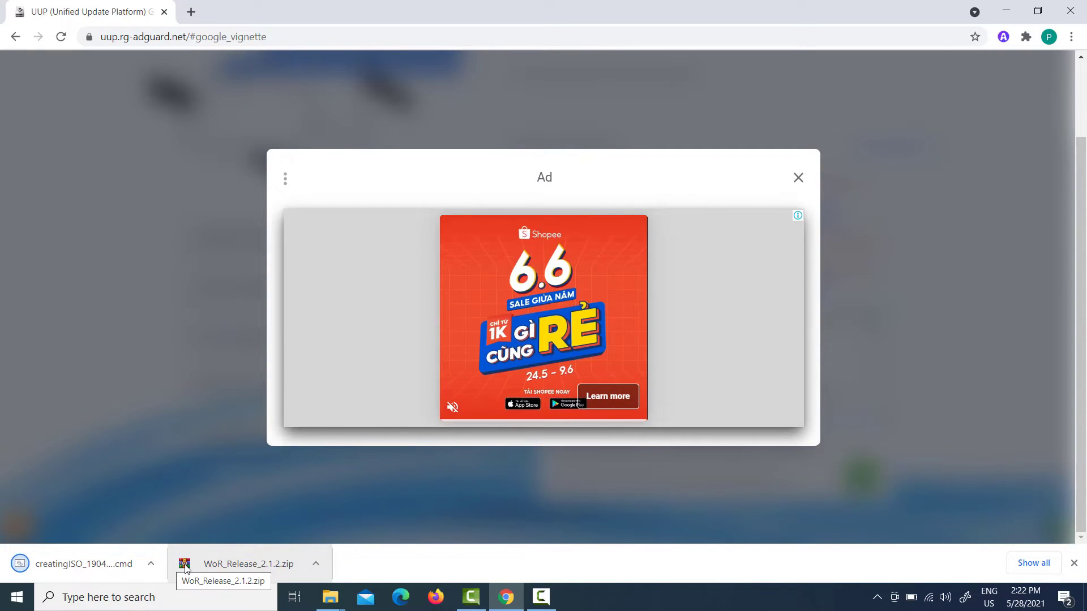
click(150, 563)
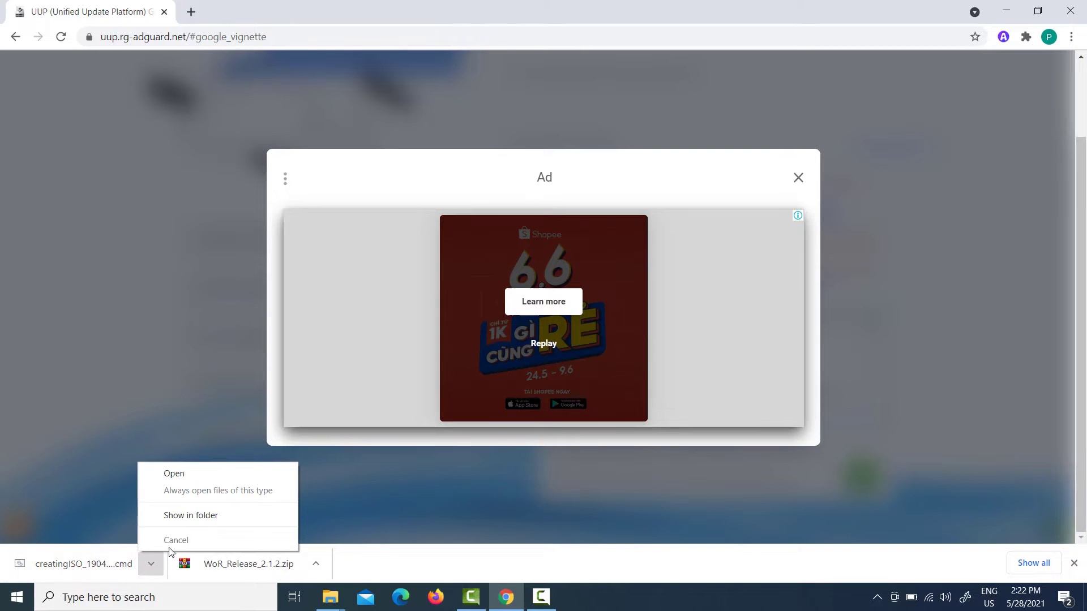
click(195, 516)
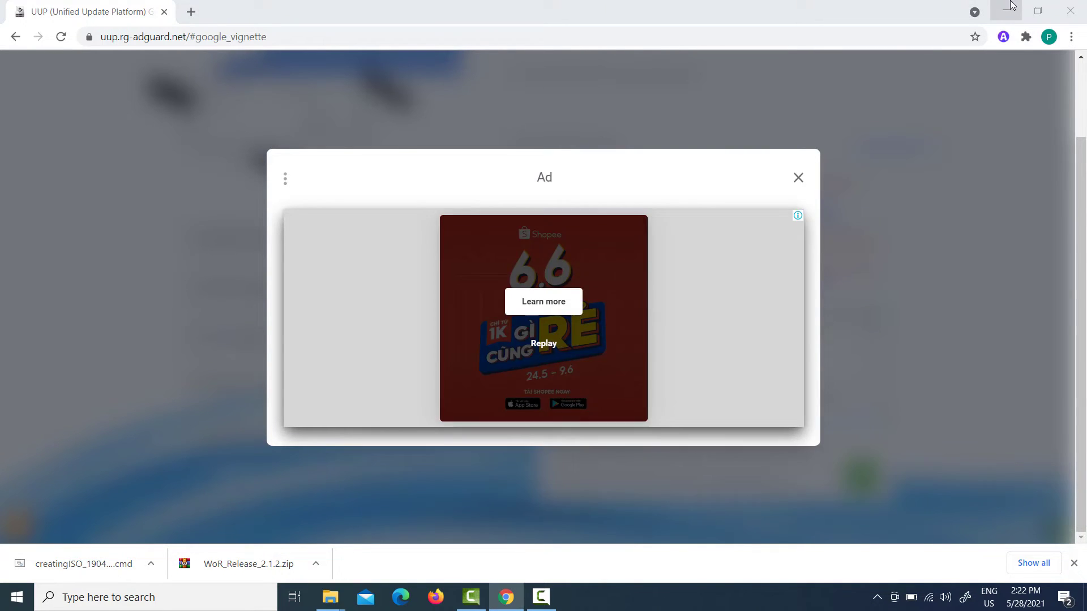
click(1005, 12)
drag(679, 180, 576, 138)
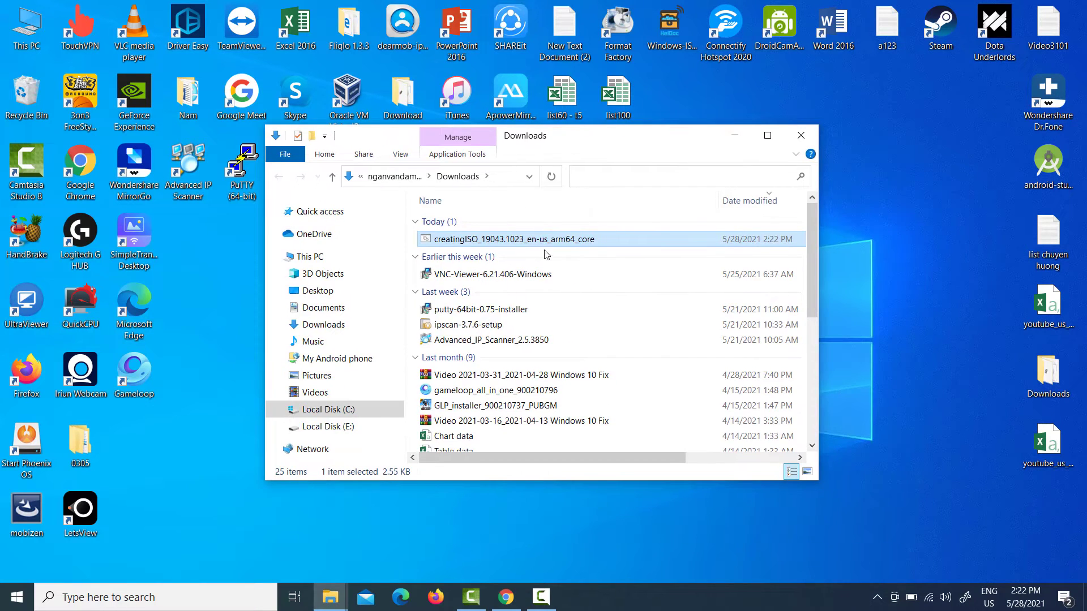
Run creatingISO as administrator, allowing it past the SmartScreen warning
right_click(553, 242)
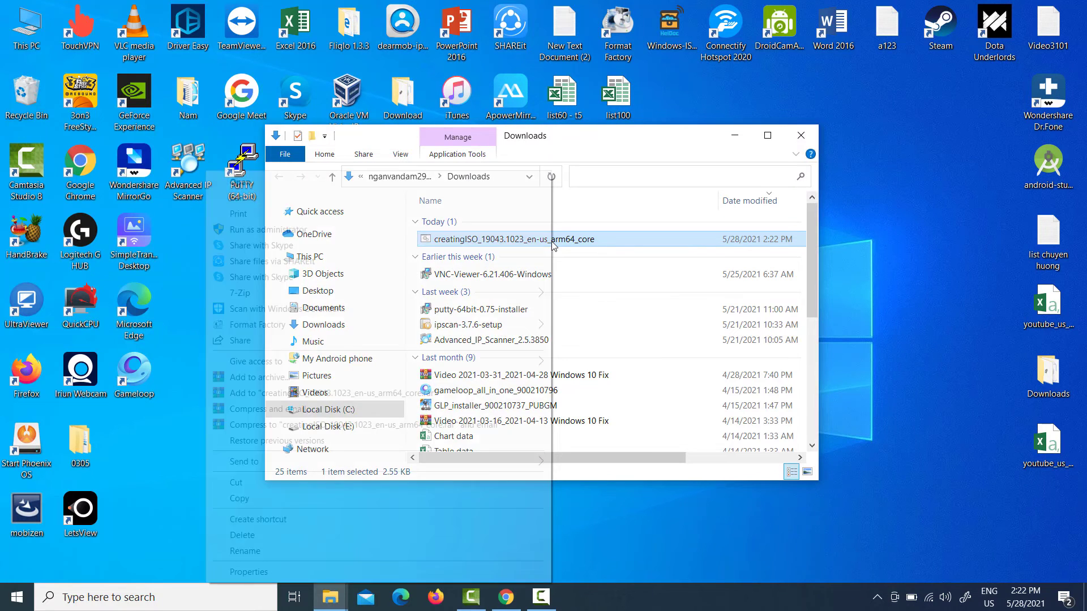
click(332, 231)
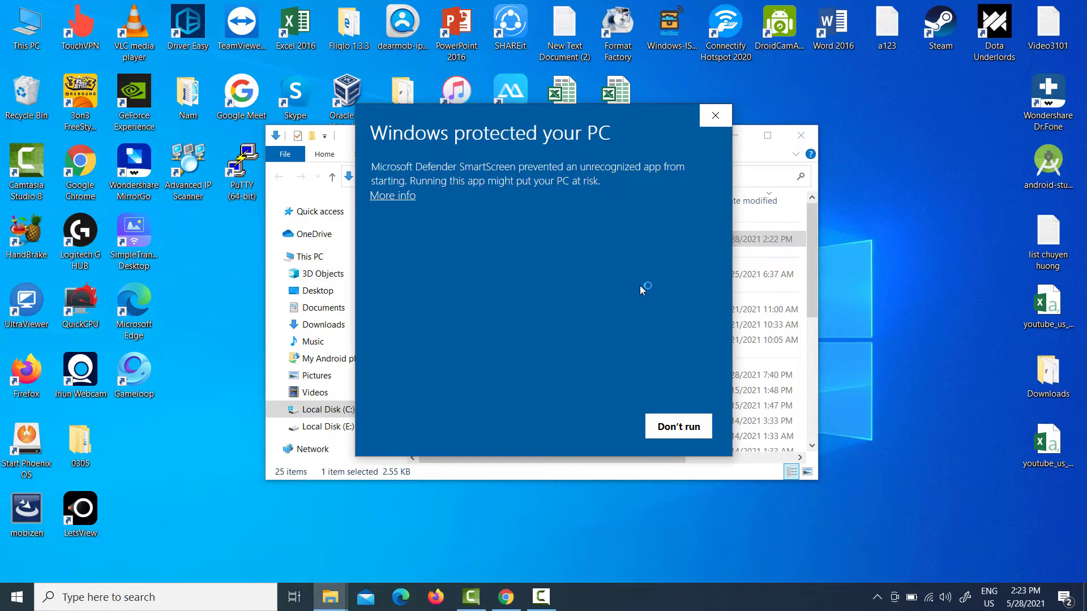
click(403, 198)
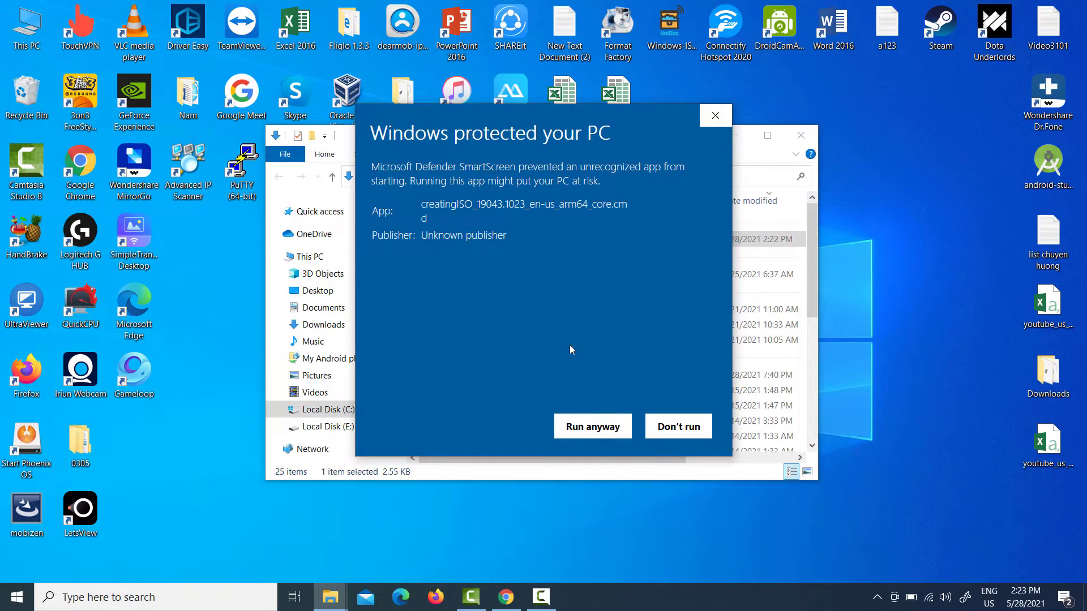
click(599, 427)
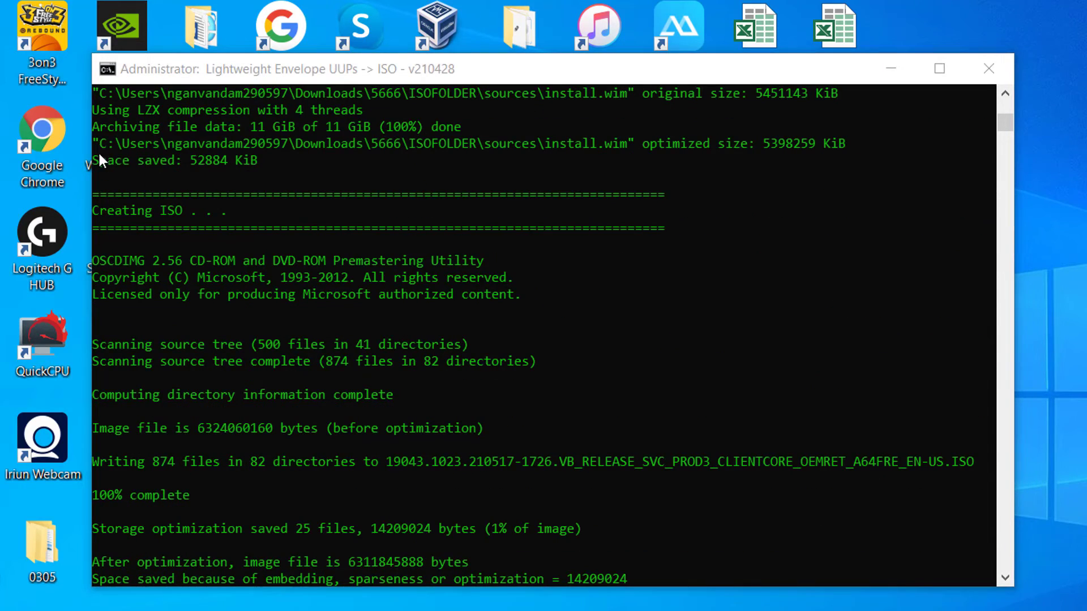
Close the console once the ISO build reaches 100%
click(113, 161)
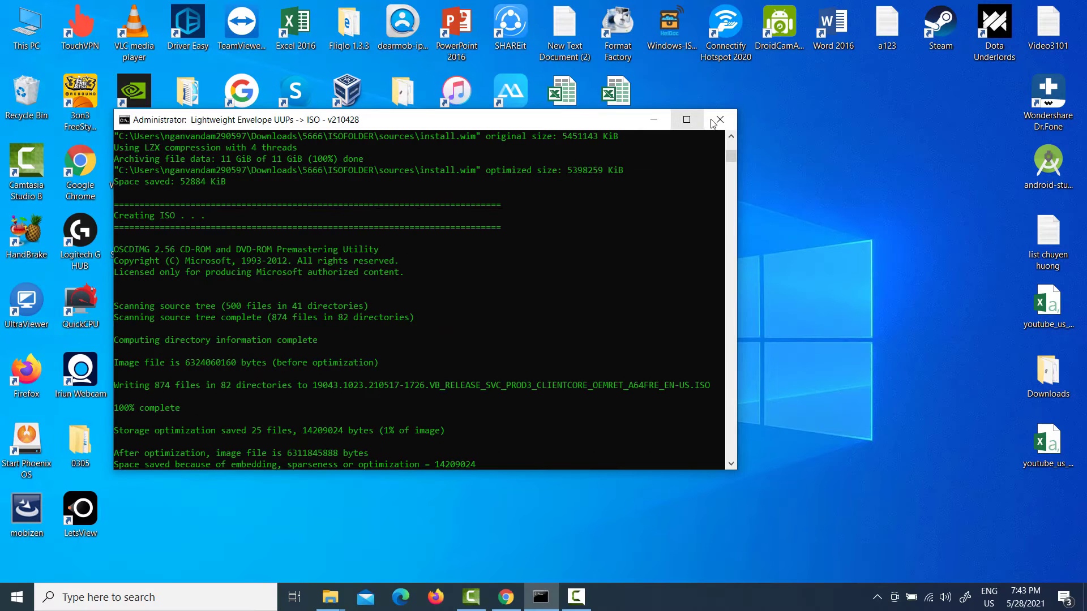
click(718, 125)
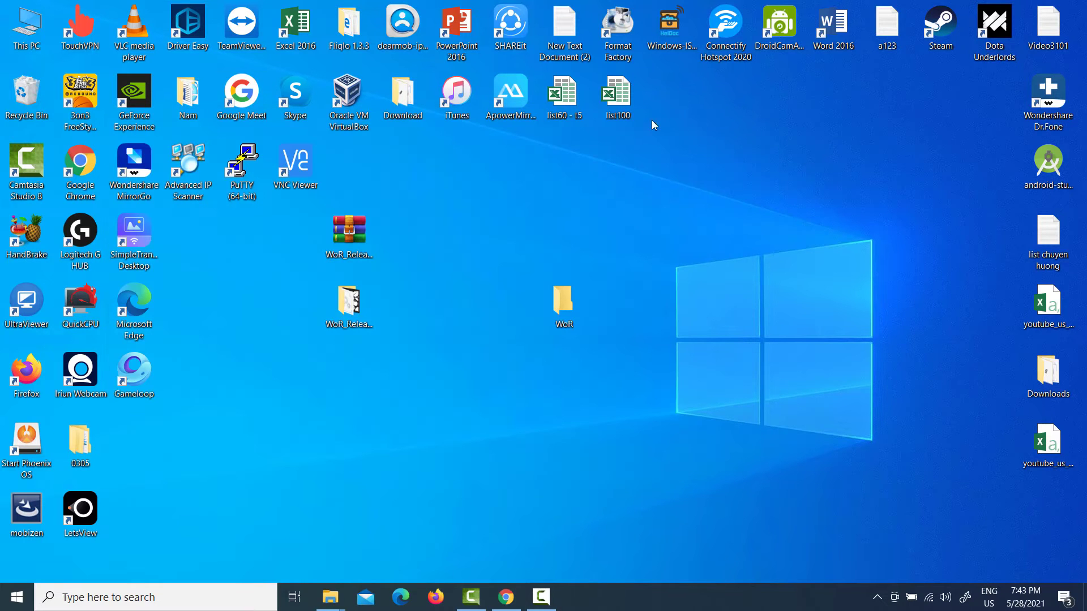
Browse This PC > Downloads with the window widened to show file types
double_click(26, 30)
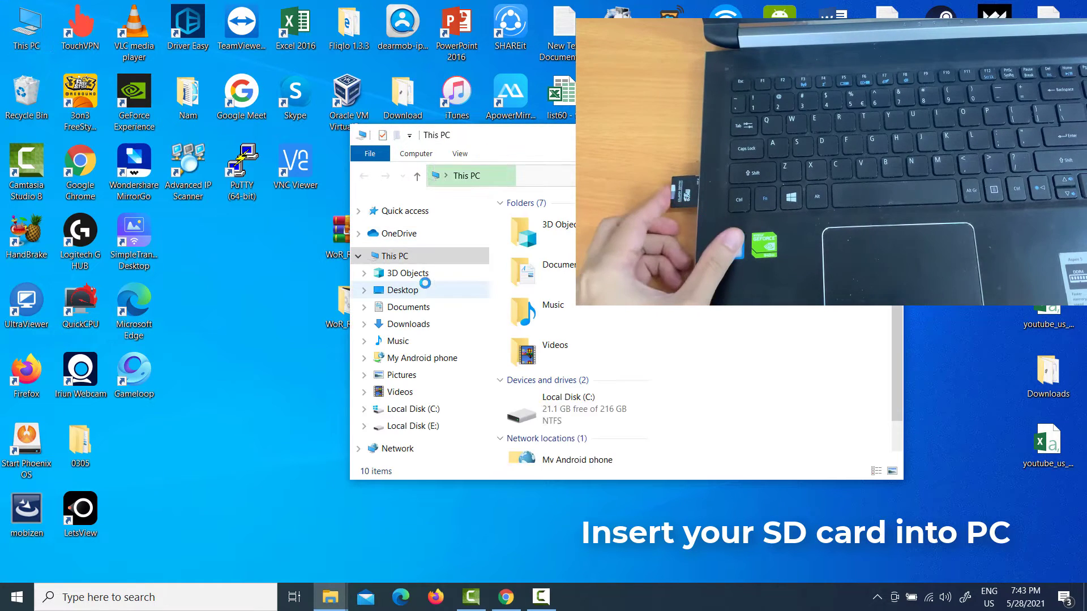
click(420, 324)
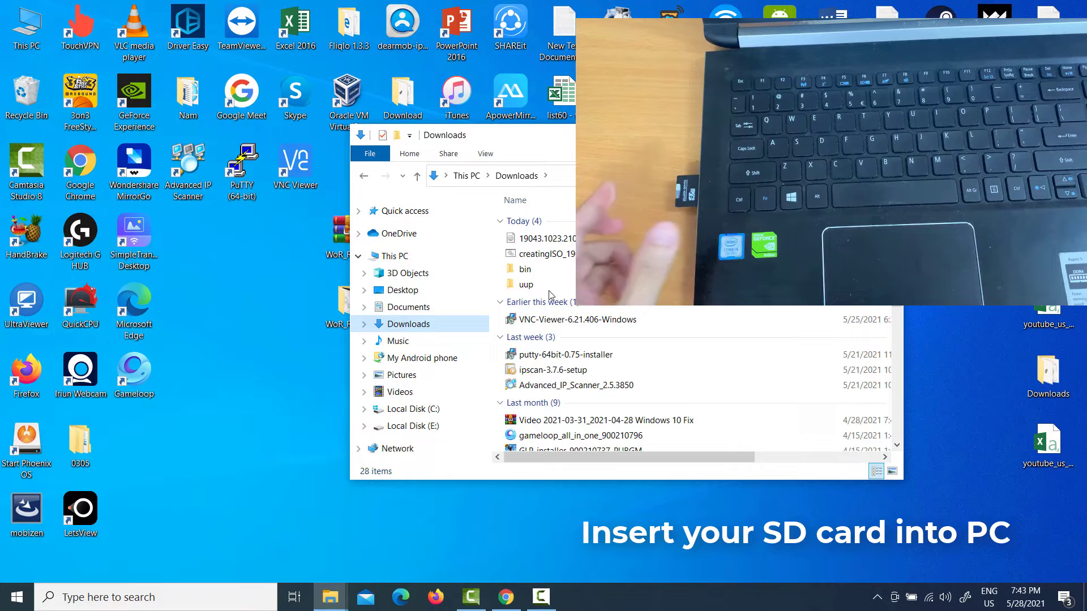
click(594, 253)
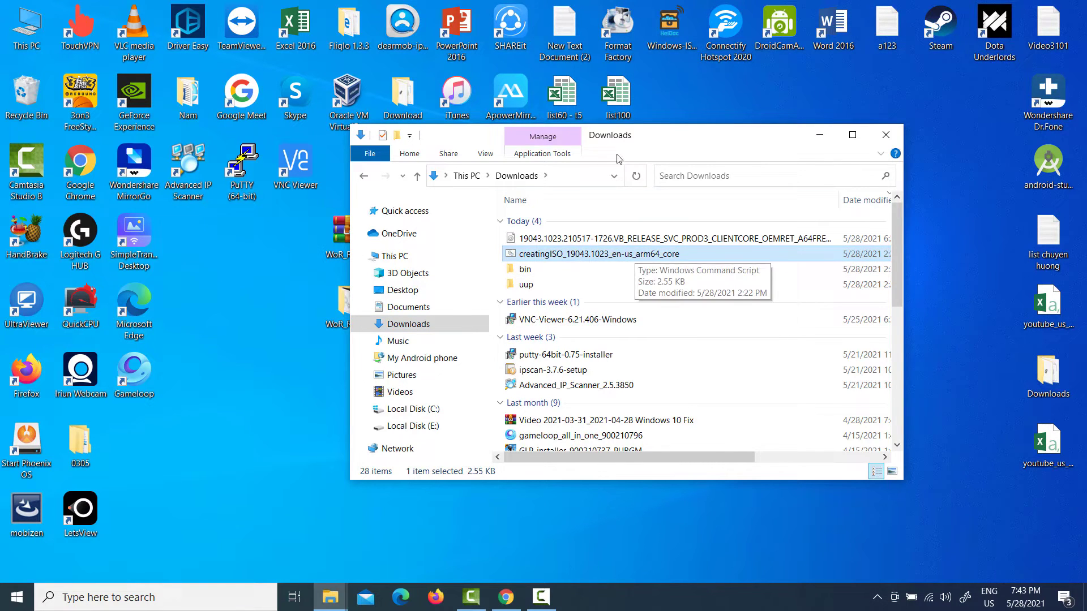
drag(638, 141, 485, 141)
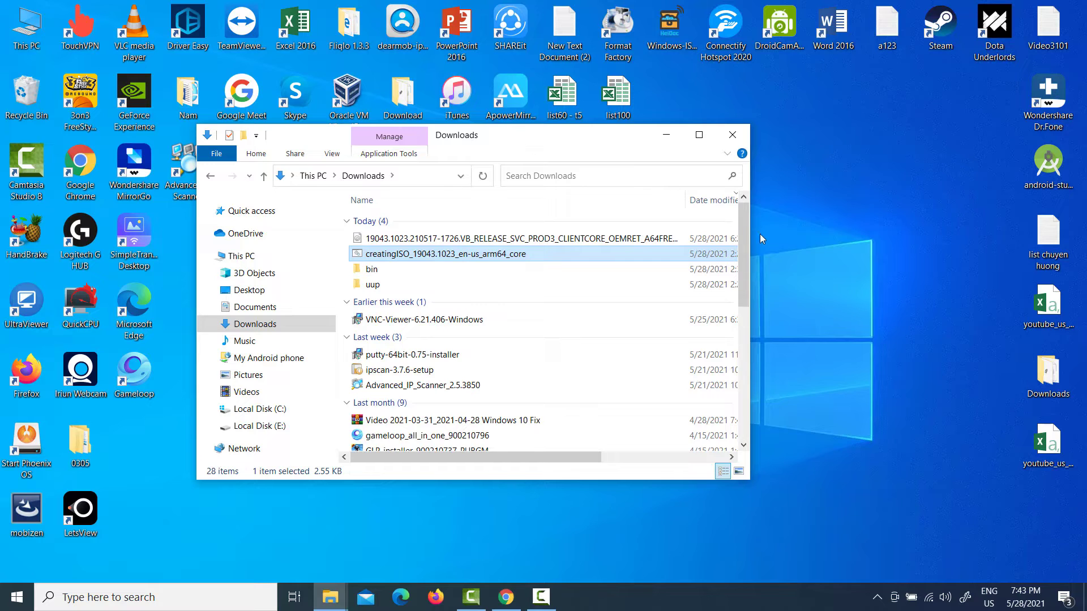
drag(750, 248, 969, 249)
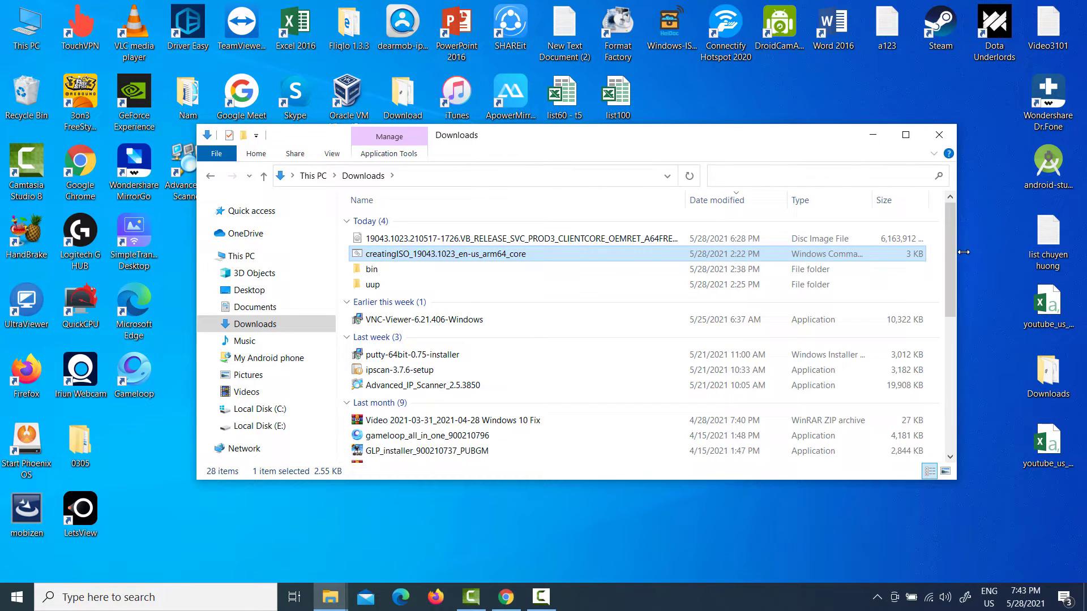
Move the 19043.1023 arm64 ISO onto the desktop beside the WoR folder
click(462, 240)
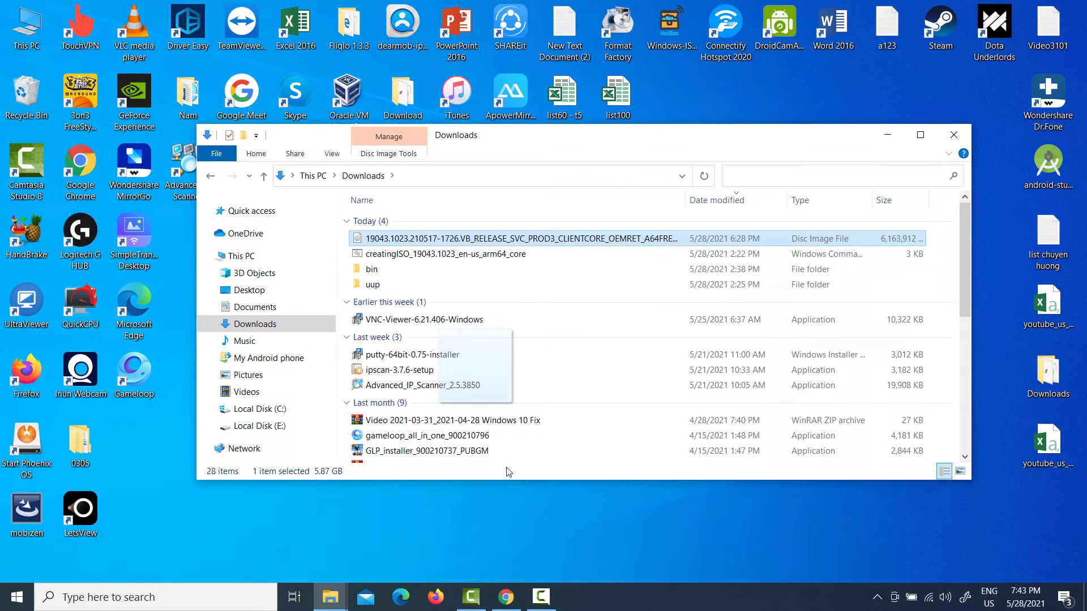
drag(509, 244, 429, 548)
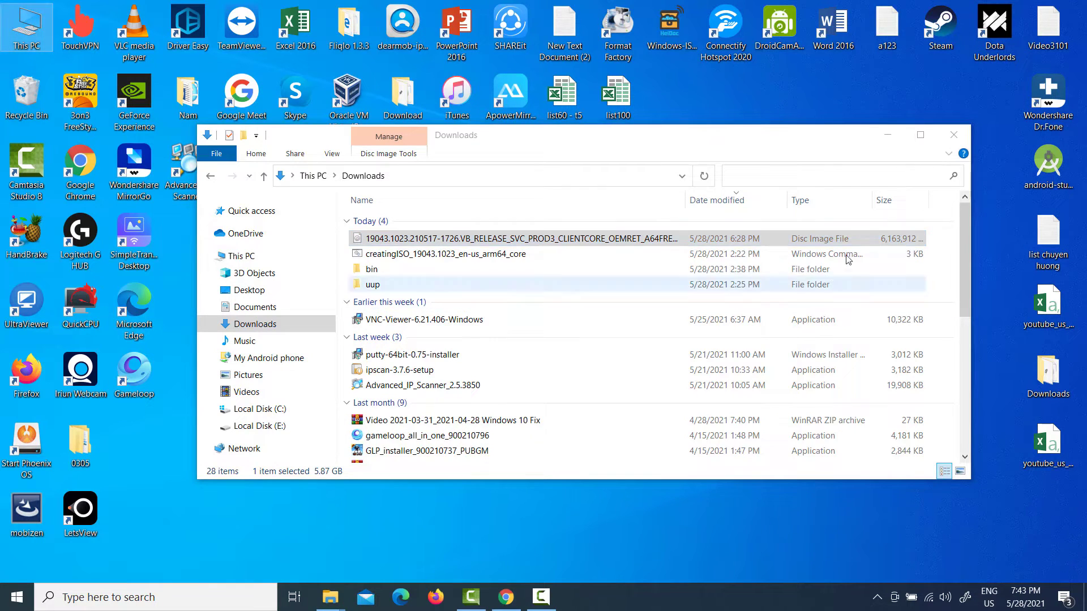
click(952, 134)
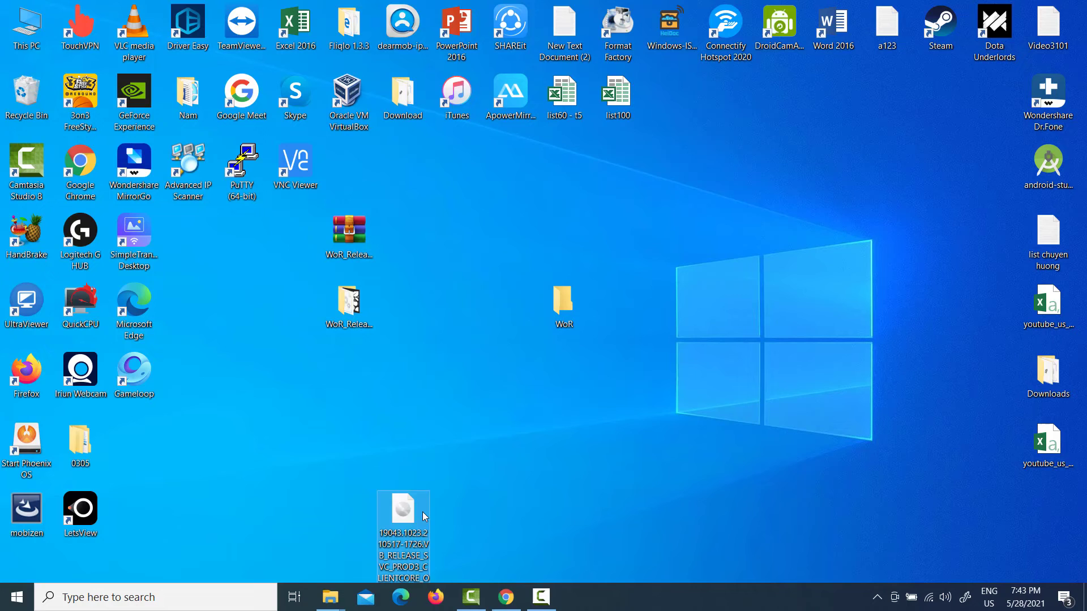
drag(406, 514, 492, 302)
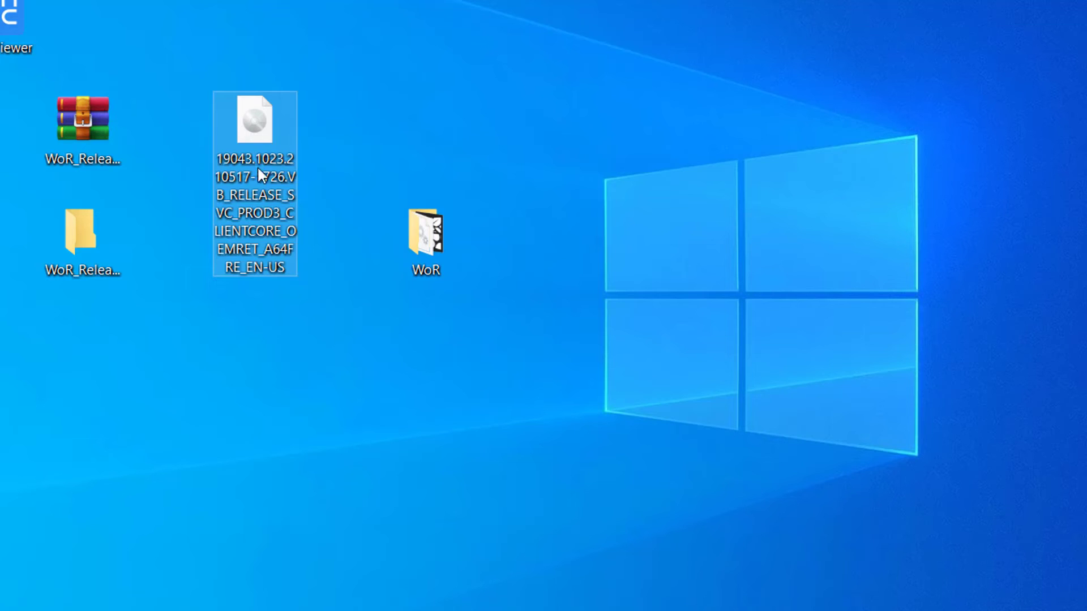
Launch the Windows on Raspberry wizard from the WoR folder and begin setup
click(571, 302)
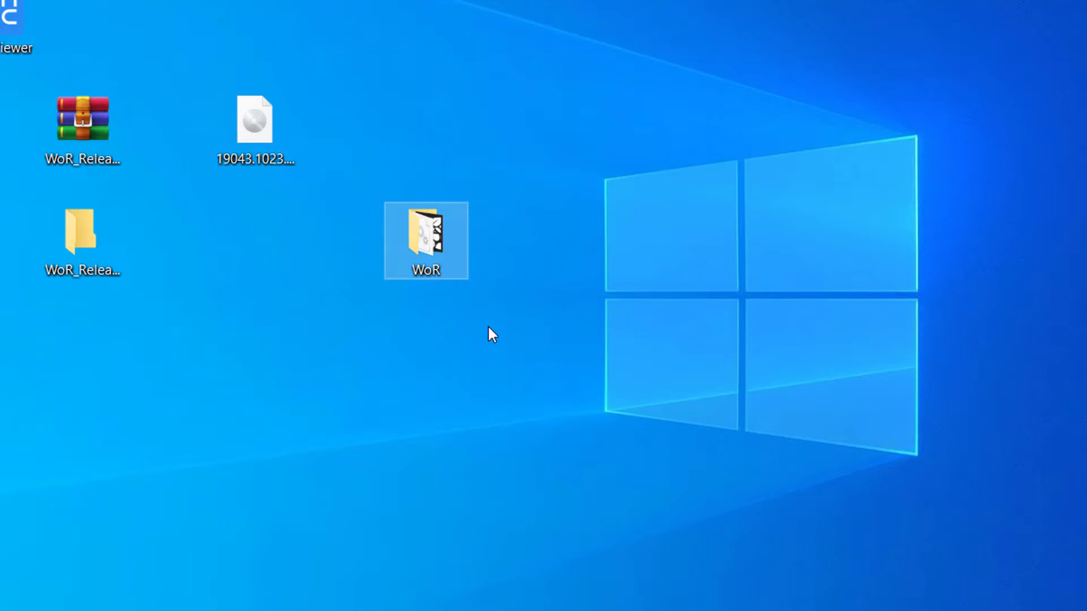
double_click(441, 239)
key(ctrl+a)
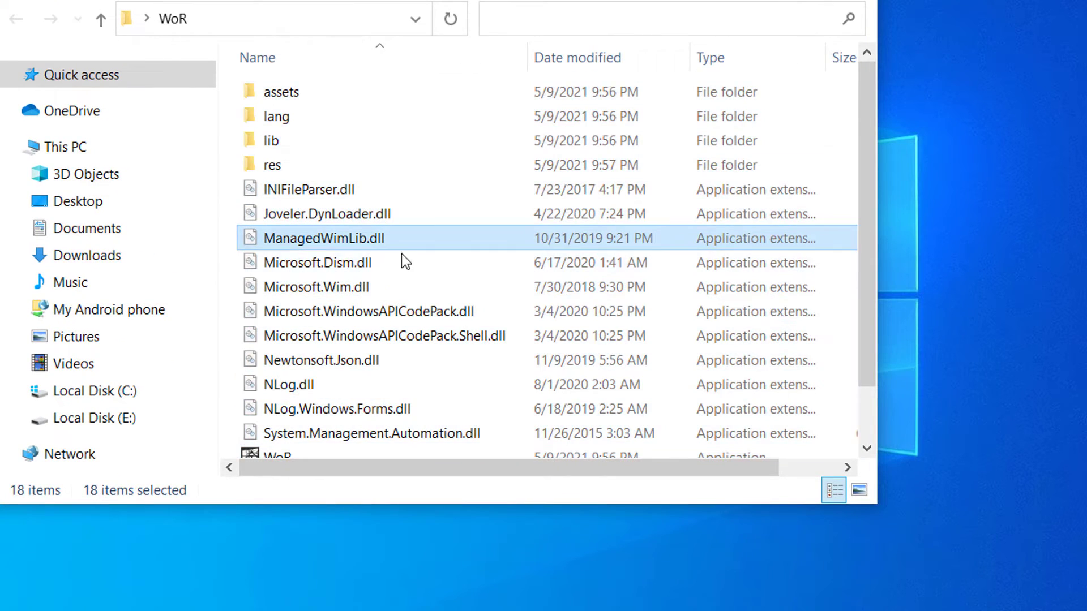
click(402, 252)
drag(869, 269, 875, 391)
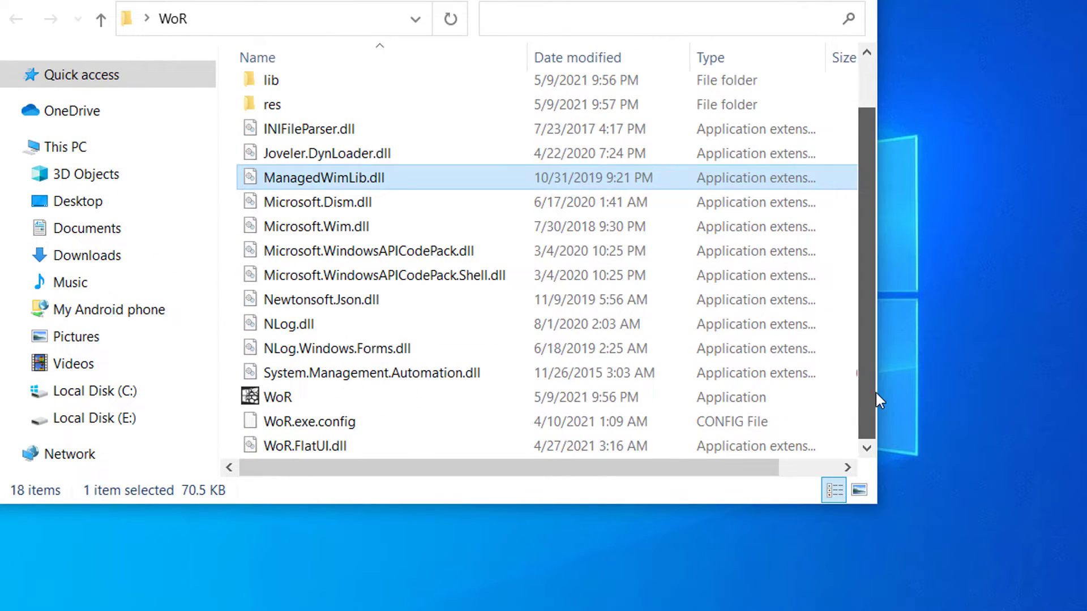
double_click(313, 397)
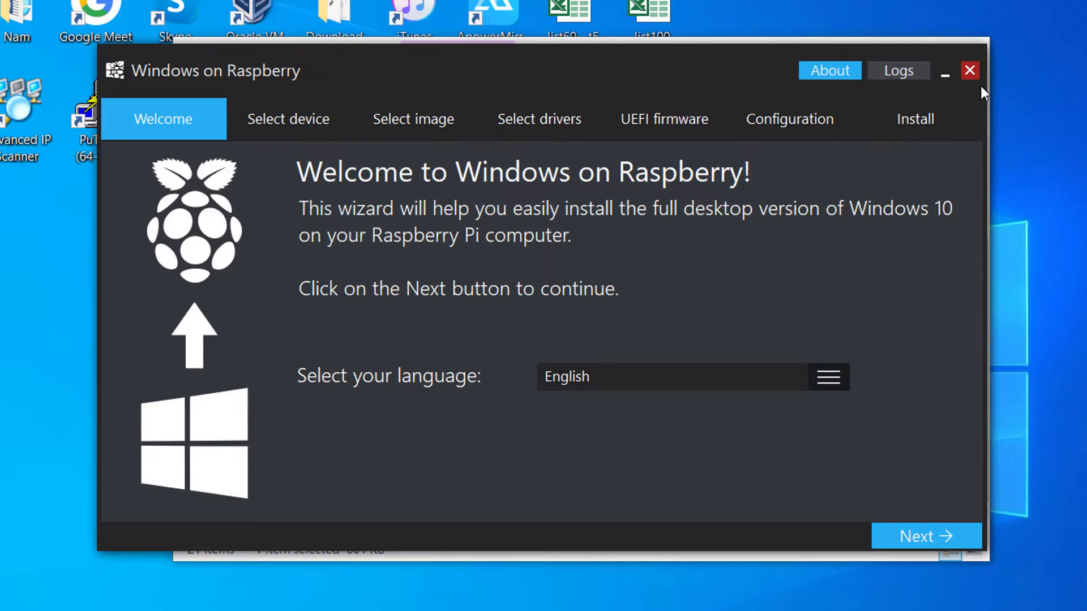
click(909, 537)
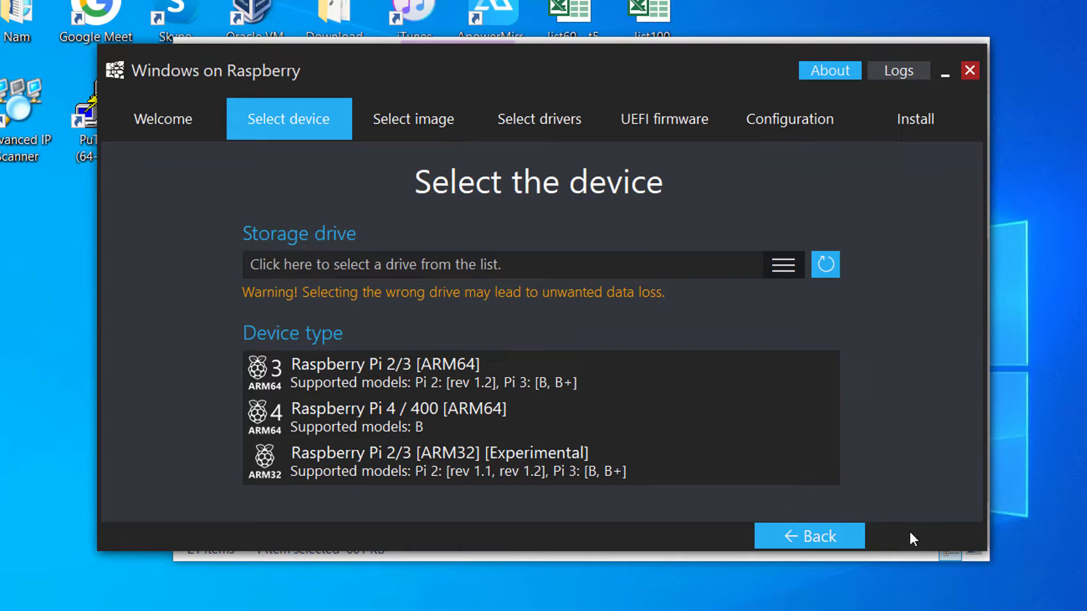
Target the 29 GB SDHC card with device Raspberry Pi 4 / 400 [ARM64] and continue
click(631, 264)
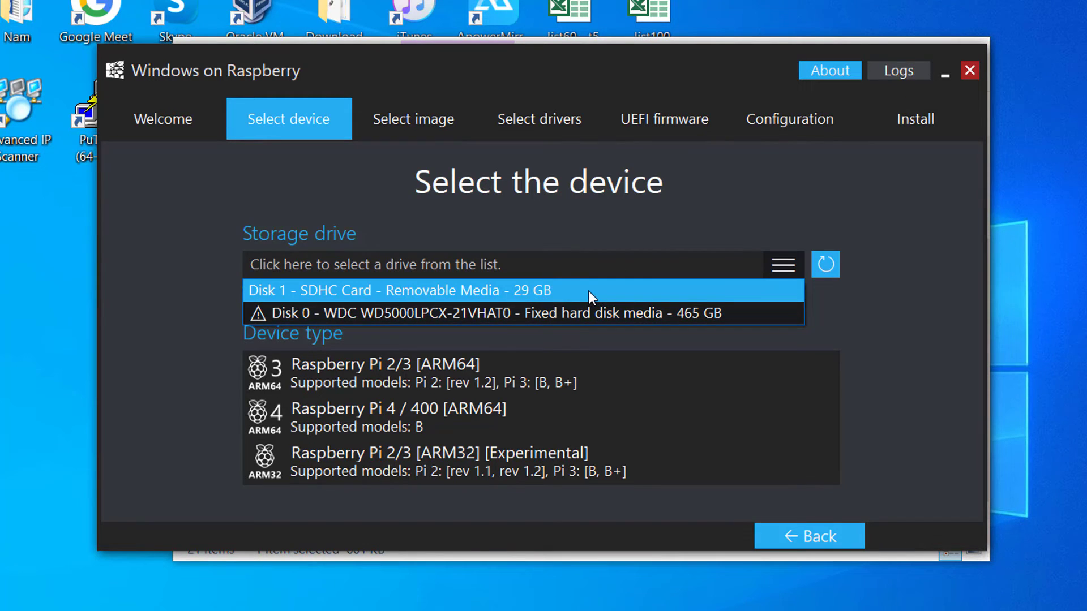
click(588, 291)
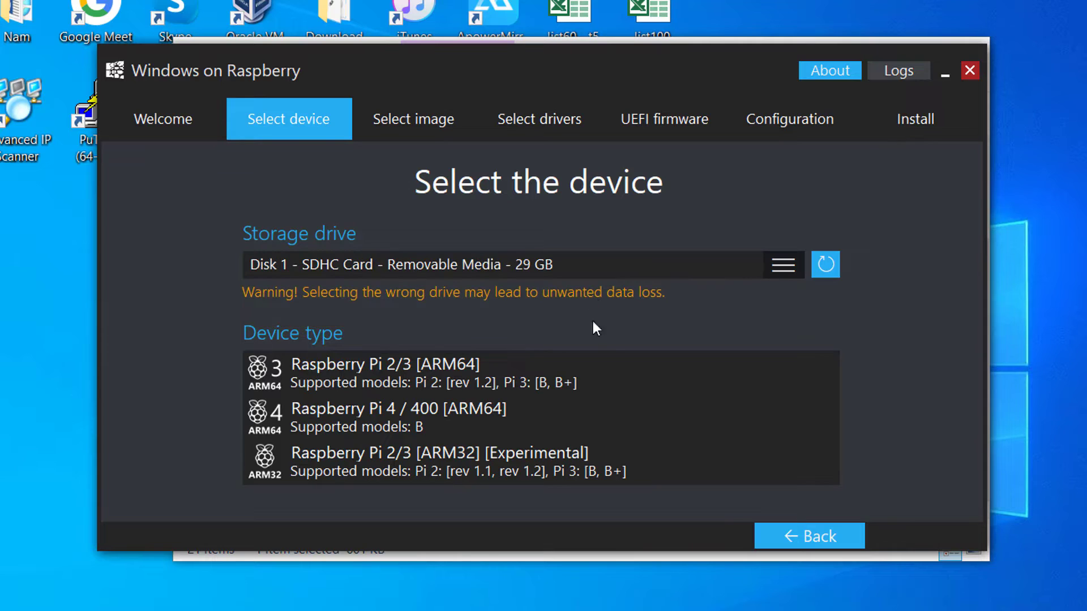
click(450, 425)
click(921, 540)
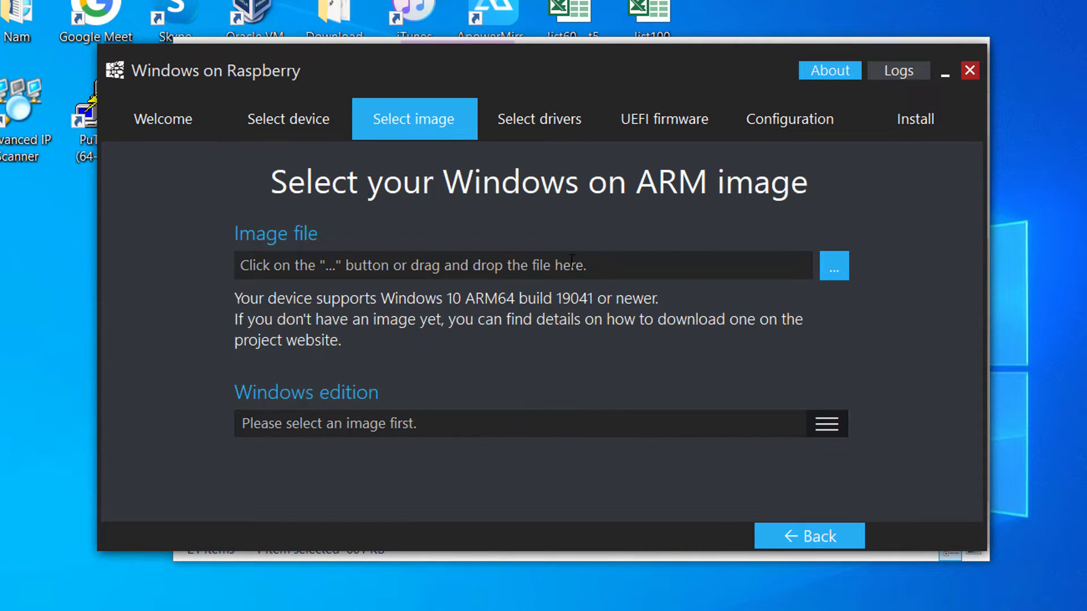
Load the 19043 ARM64 Windows ISO from the Desktop as the image and dismiss the mounted drive's Explorer window
click(838, 266)
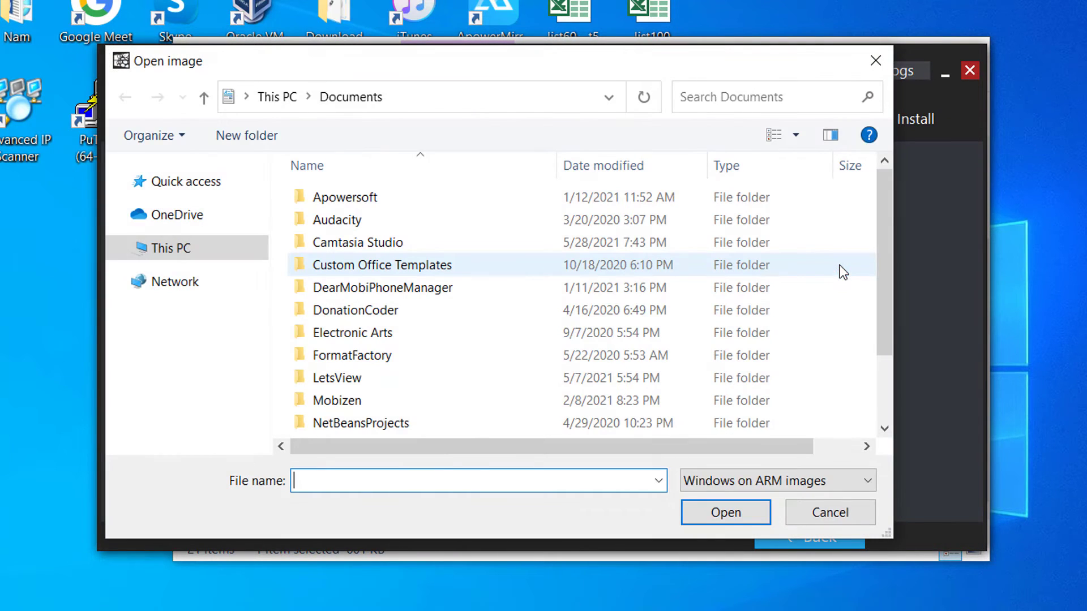
click(168, 229)
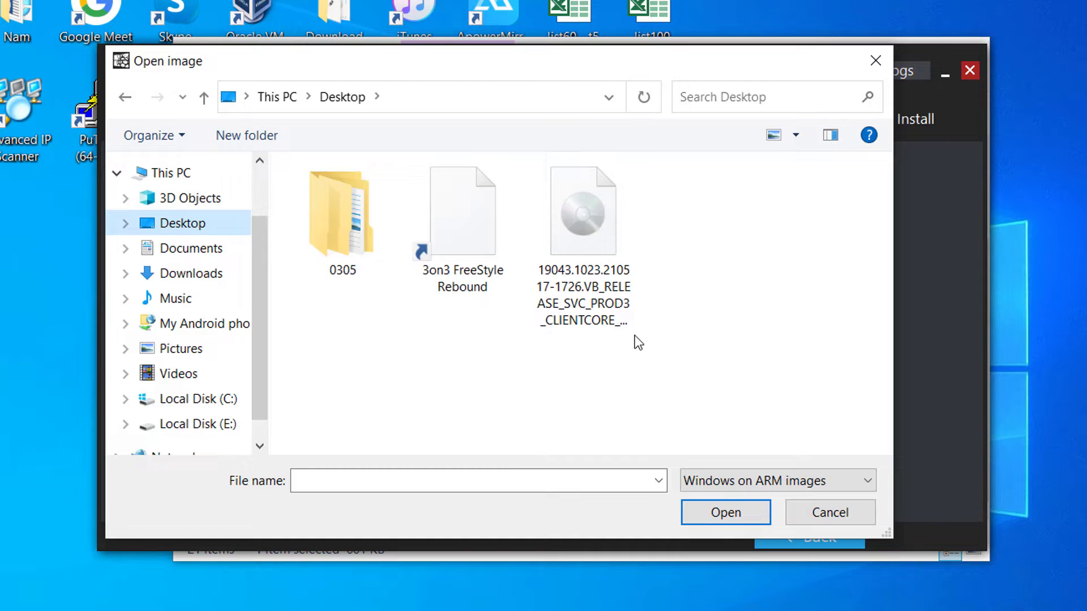
click(687, 380)
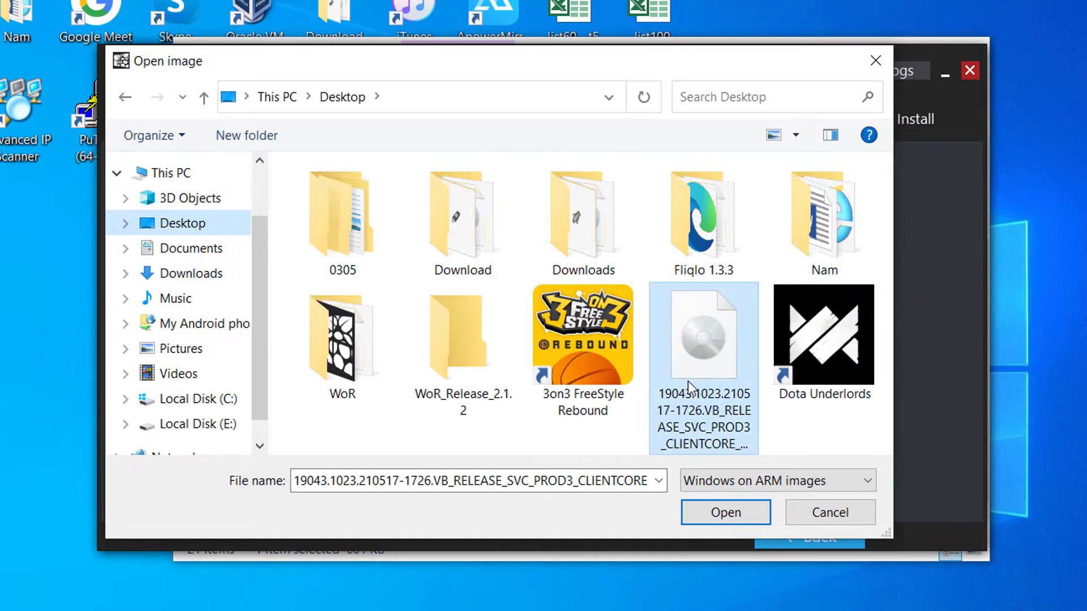
double_click(717, 371)
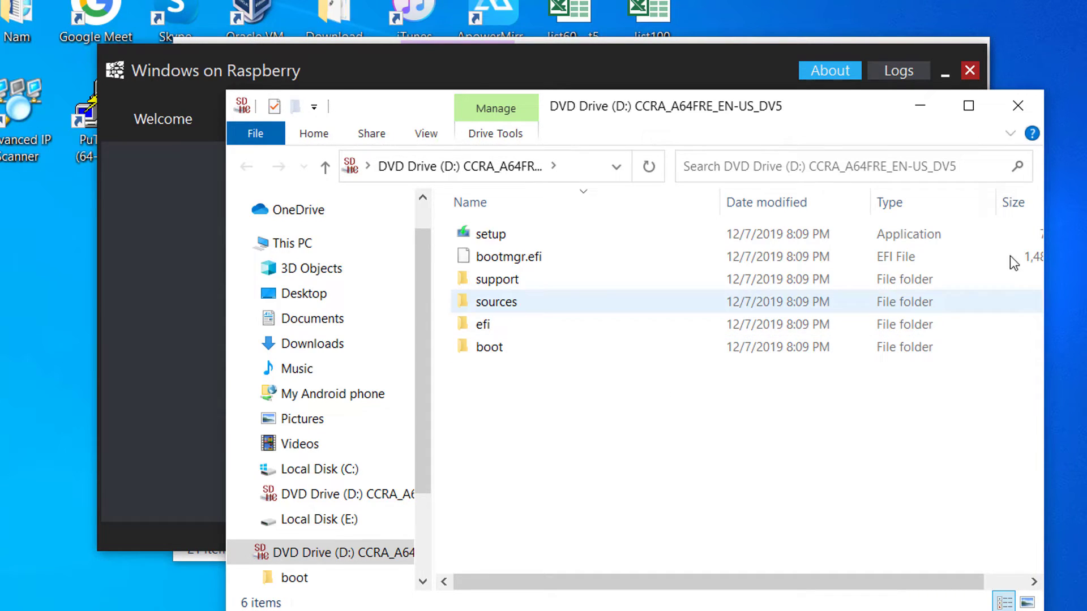
click(1017, 106)
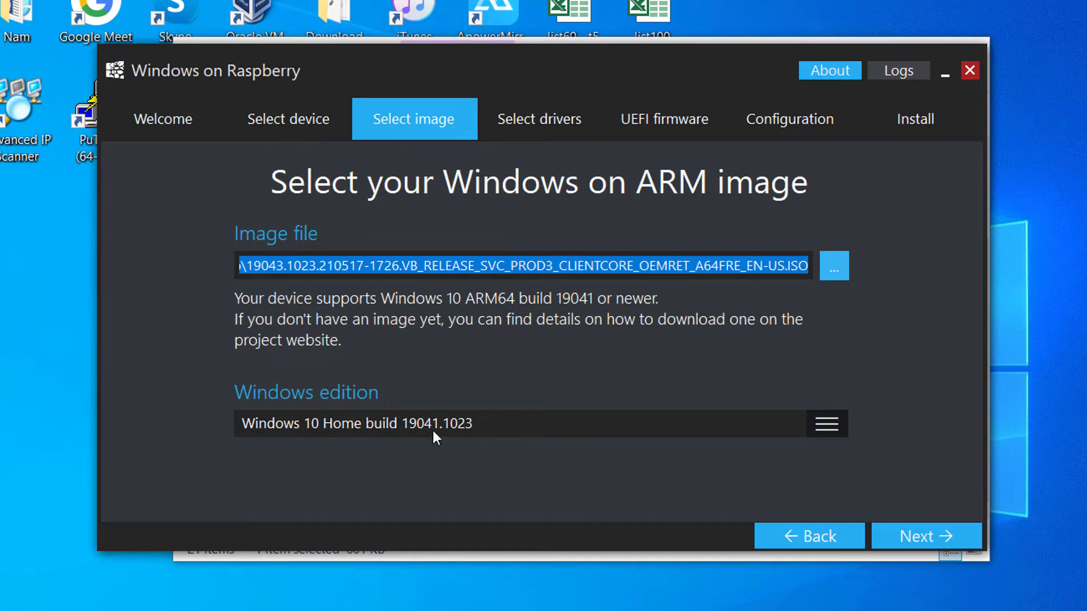
Choose the latest driver package from the server, accept its license, choose the latest UEFI firmware, and reach Configuration
click(923, 528)
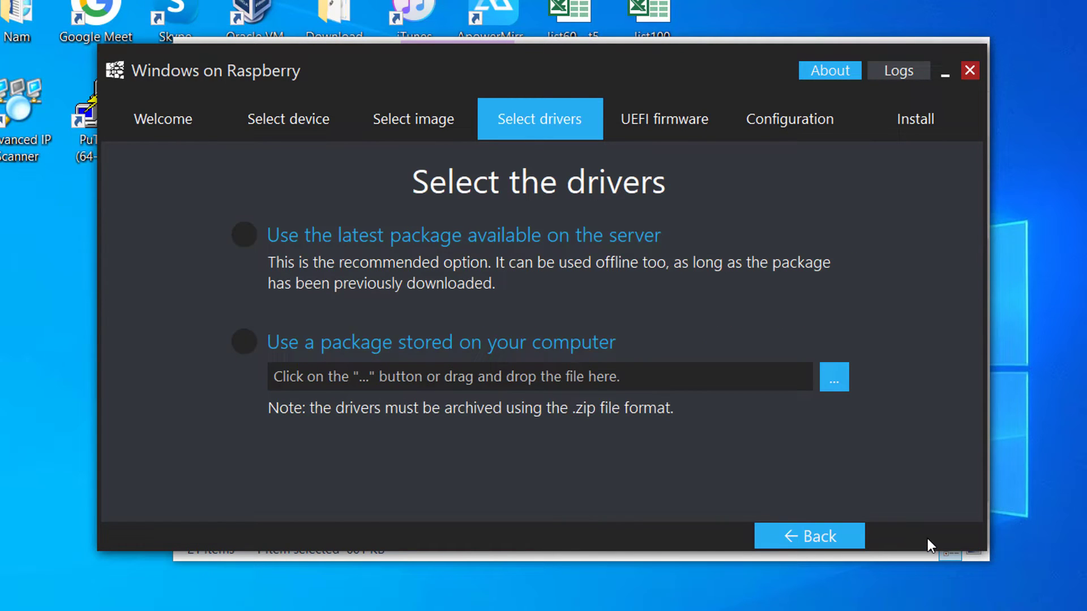
click(442, 240)
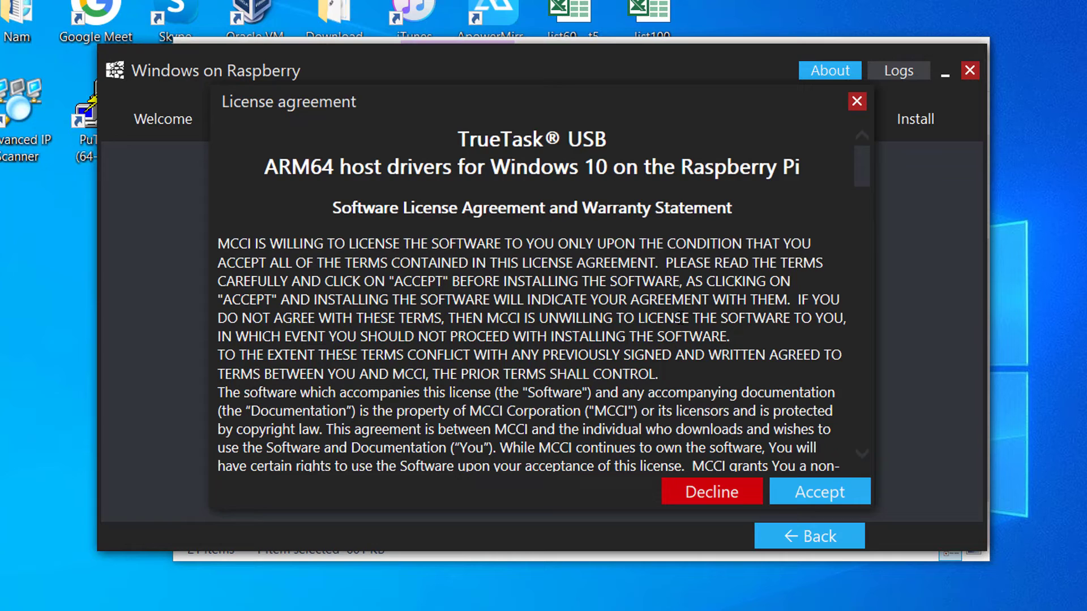
click(831, 498)
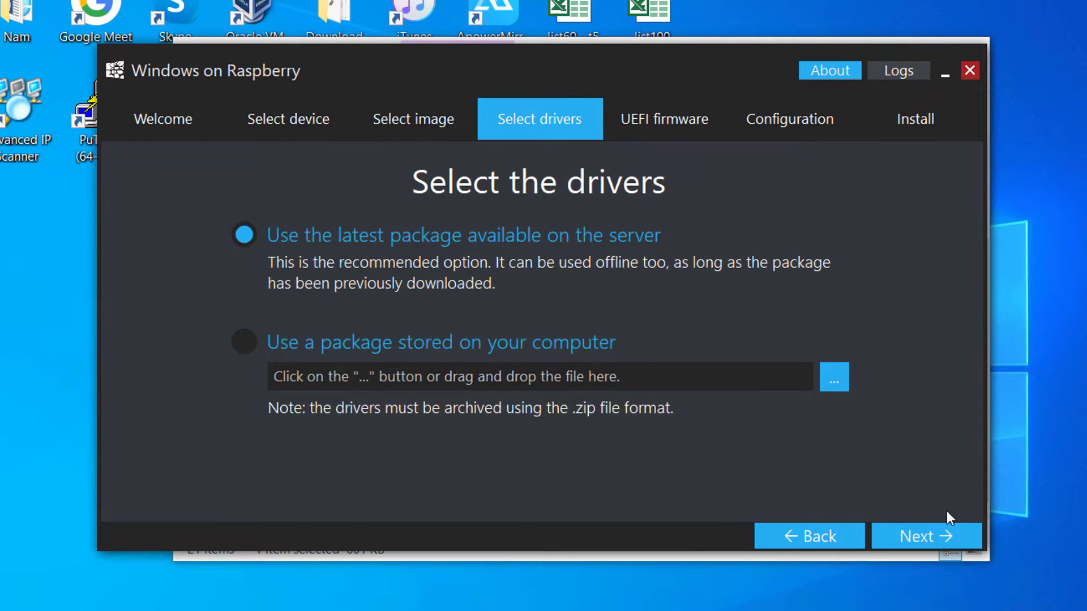
click(951, 546)
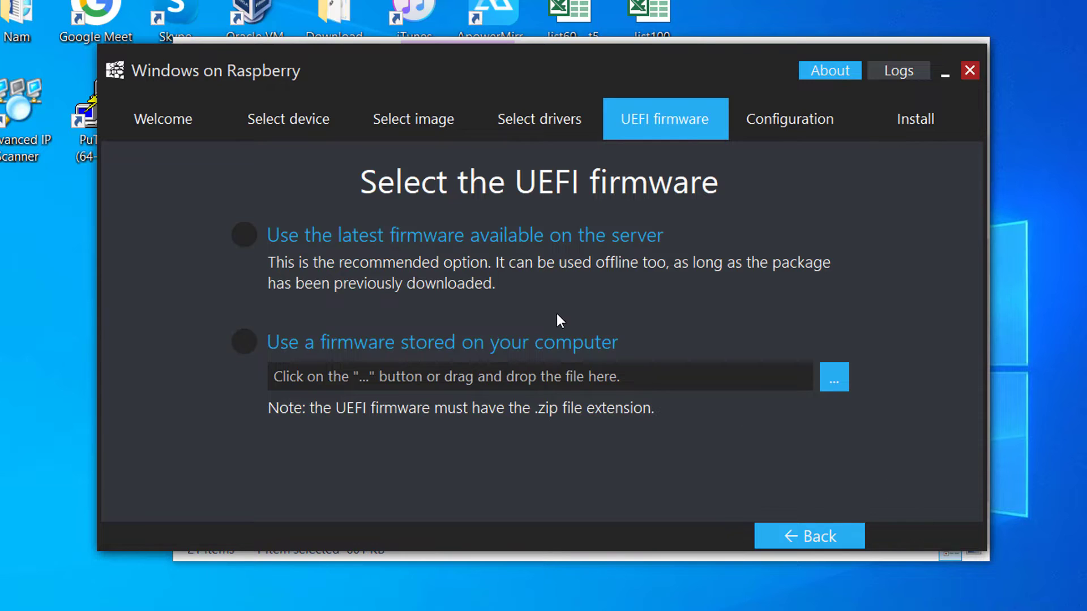
click(458, 243)
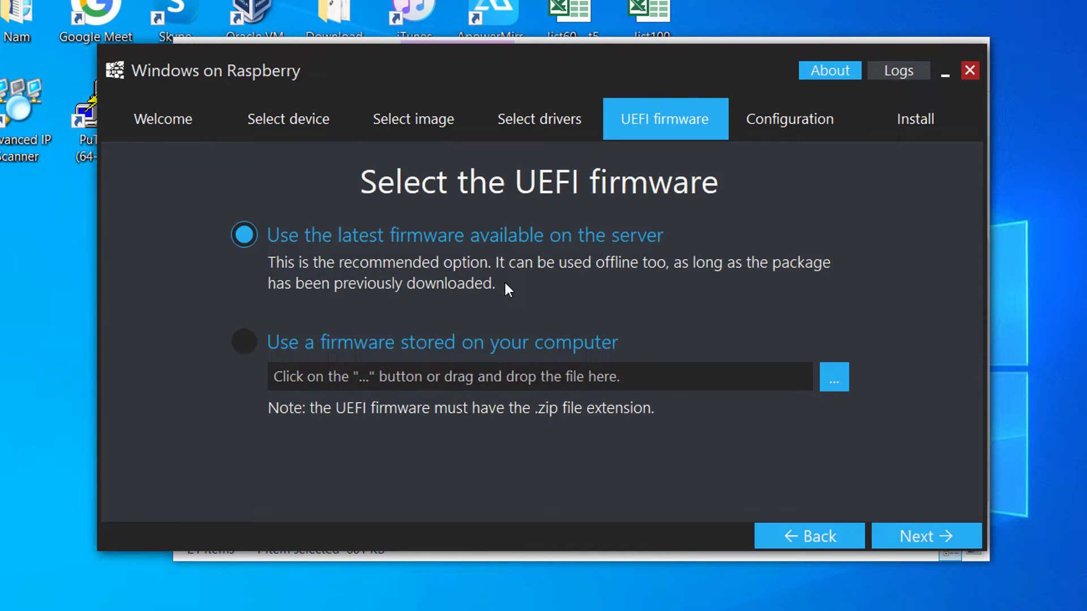
click(924, 538)
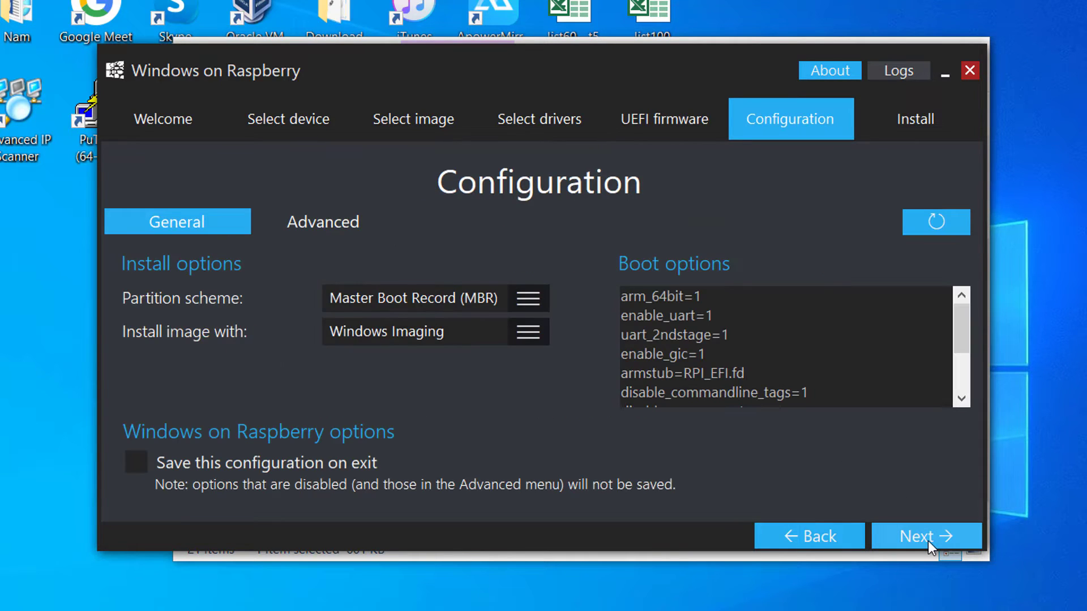
Keep Master Boot Record (MBR) as the partition scheme and start installing Windows onto the SD card
click(533, 302)
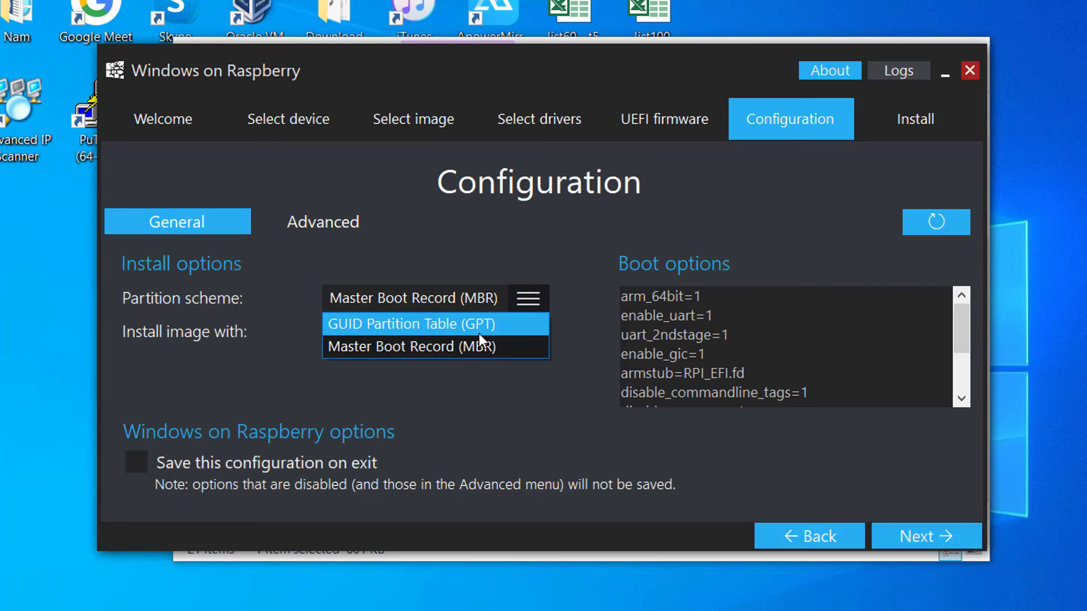
click(460, 344)
click(928, 543)
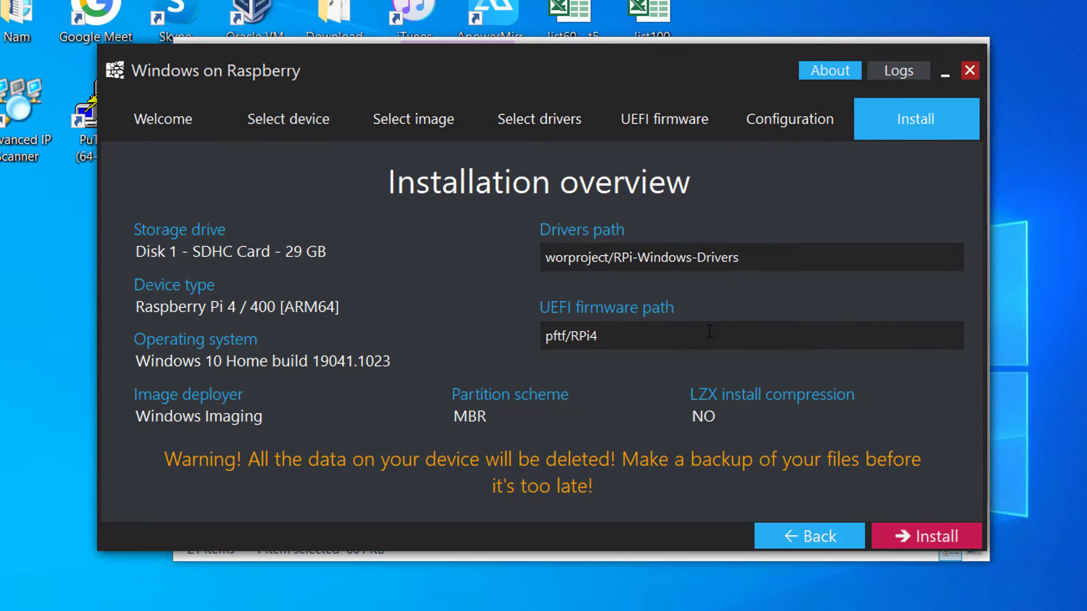
click(937, 538)
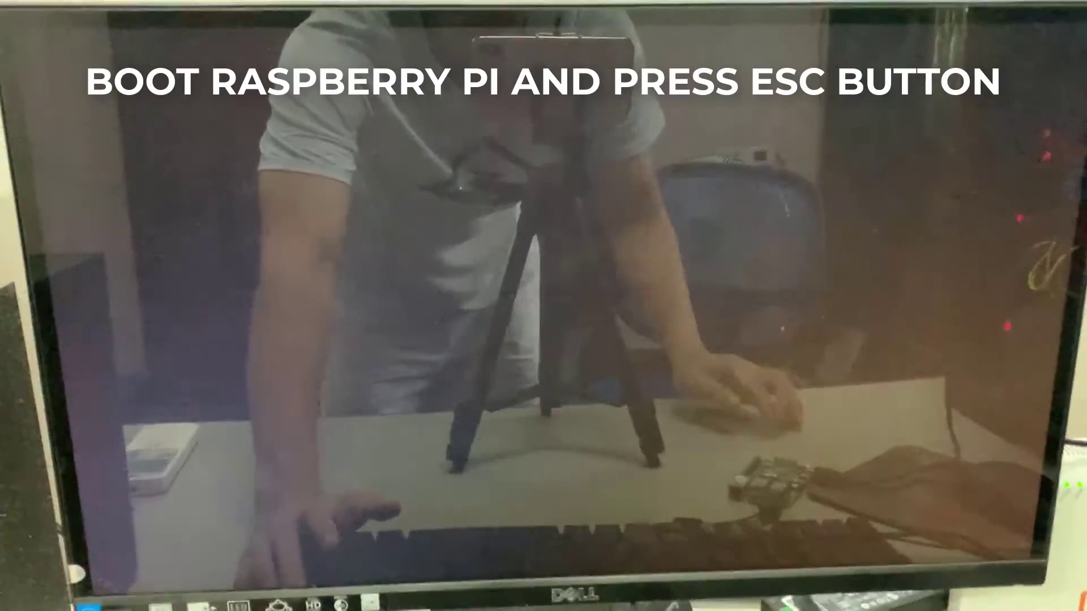
Enter UEFI setup and navigate through Device Manager into Raspberry Pi Configuration
key(Escape)
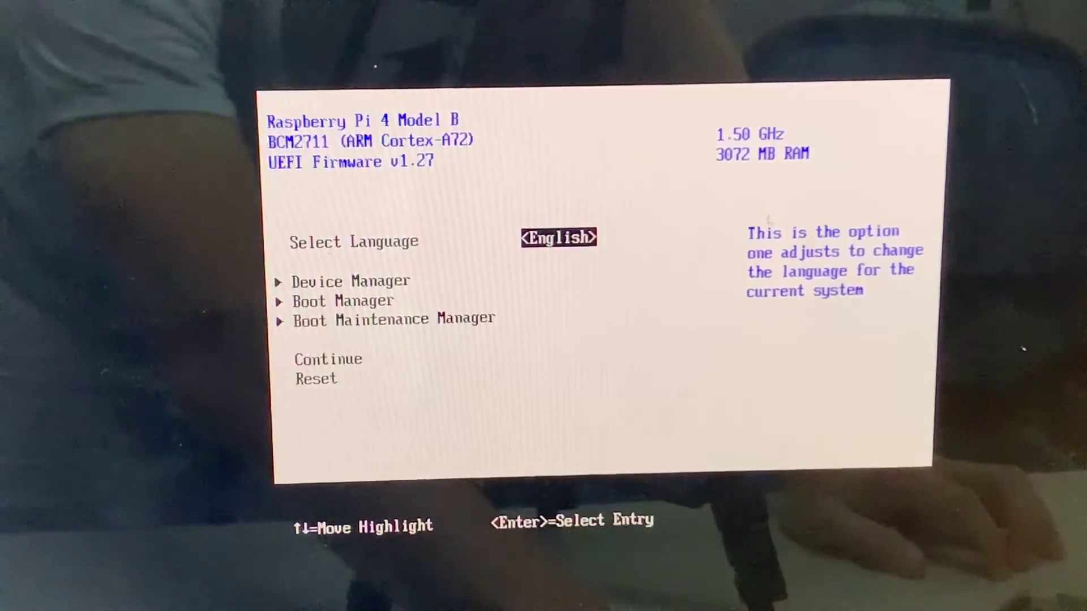
key(Down)
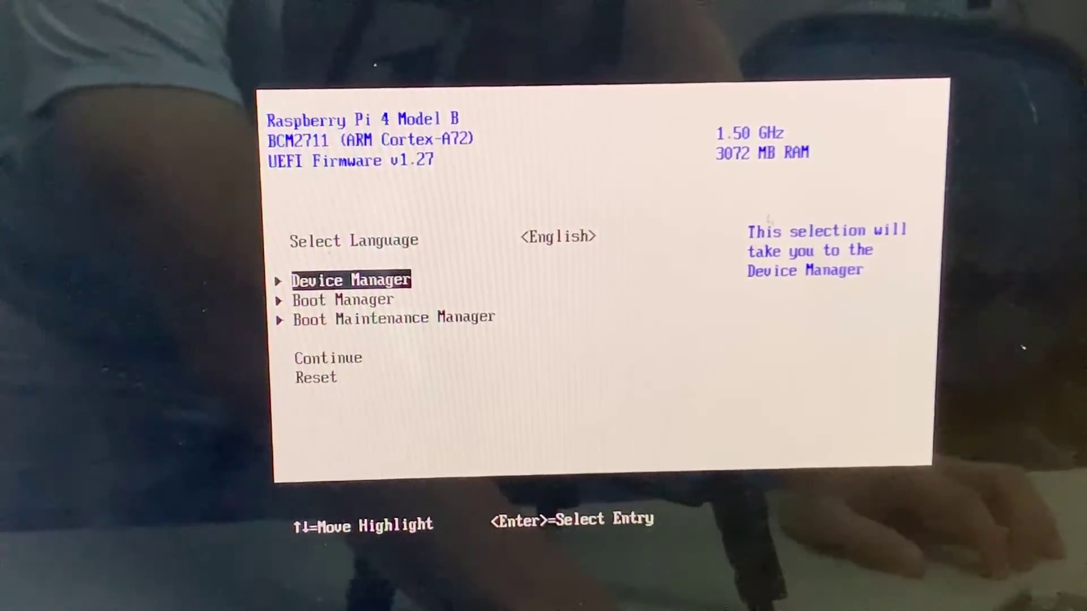
key(Return)
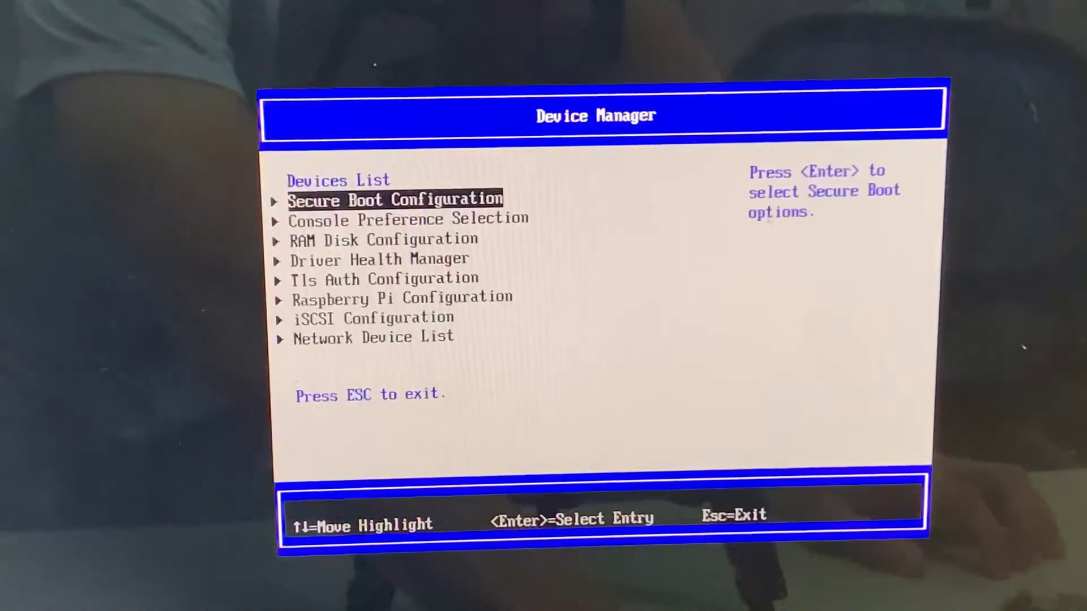
key(Down)
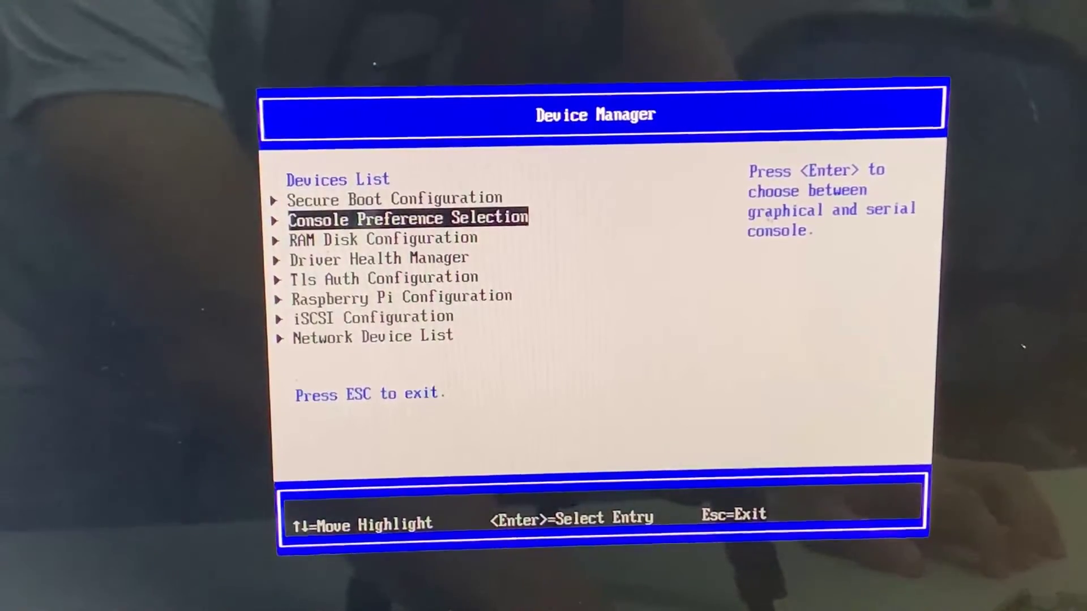
key(Down)
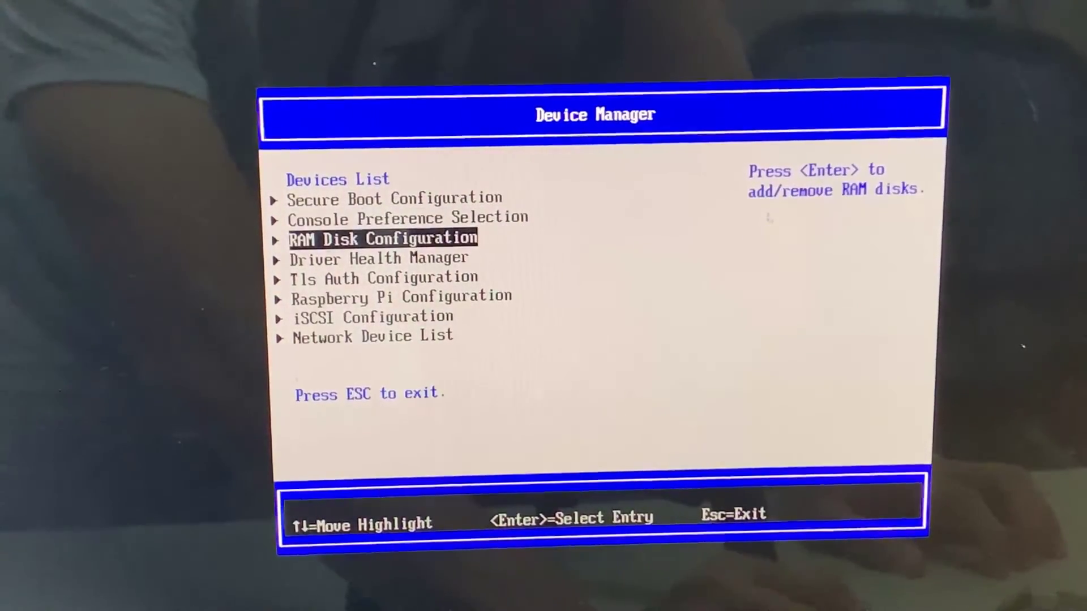
key(Down)
key(Down)
key(Down)
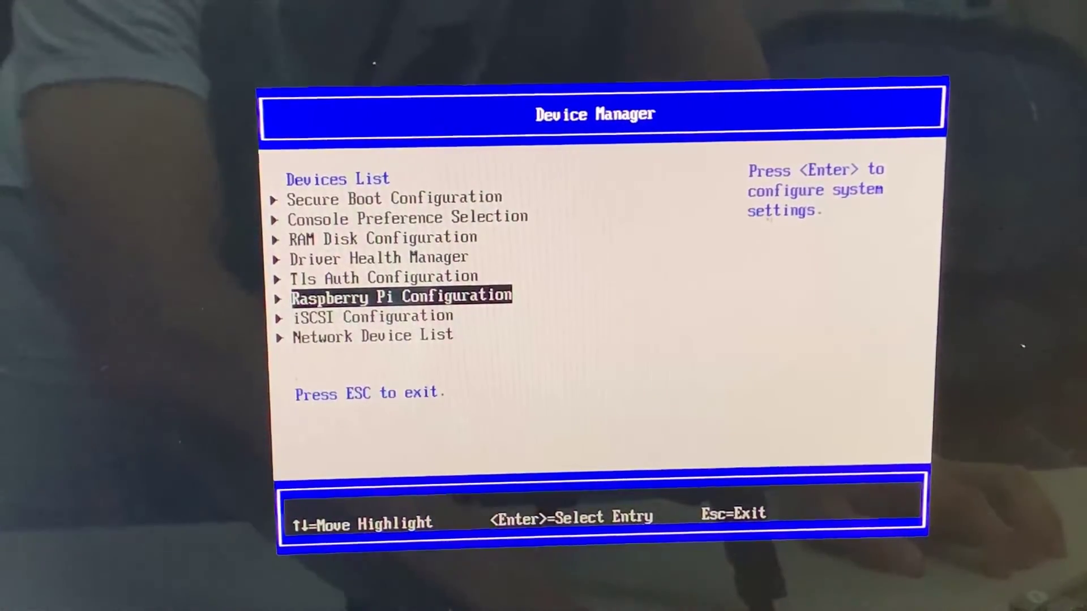
key(Return)
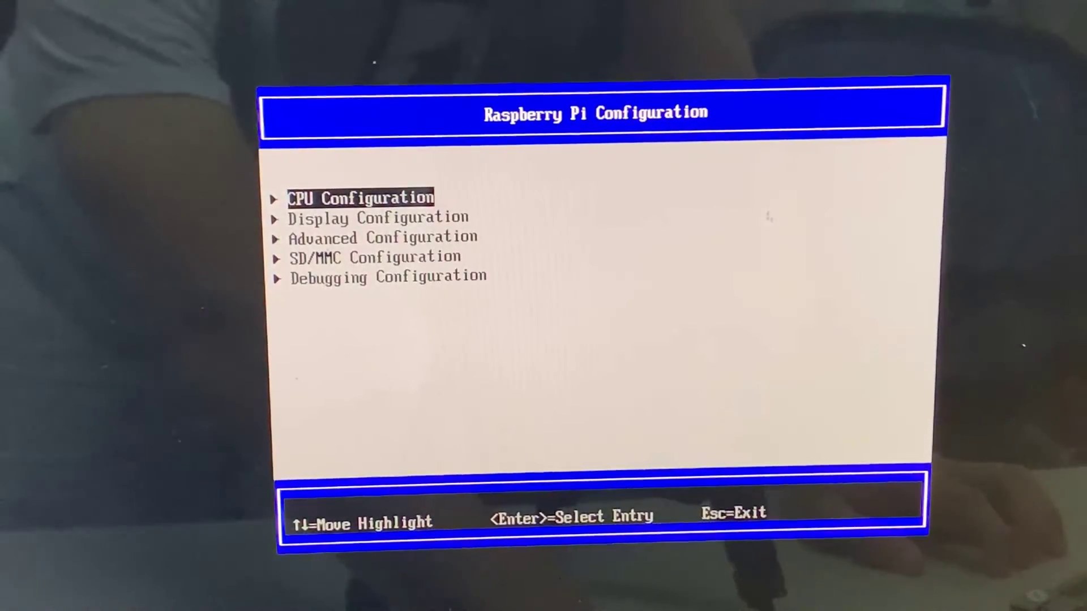
In Display Configuration enable Virtual 720p and turn off Native resolution
key(Return)
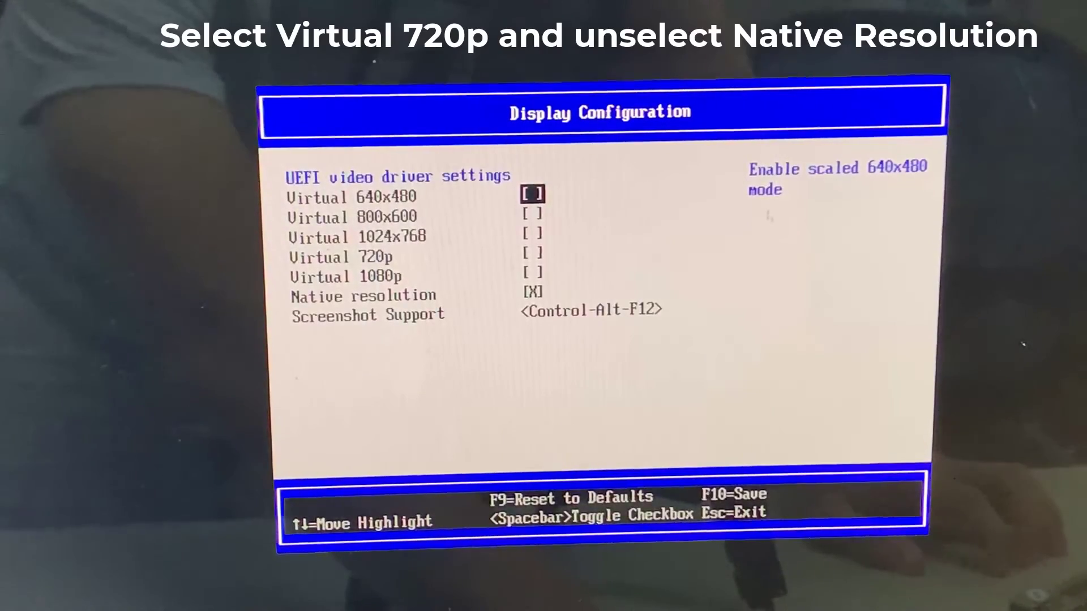
key(Down)
key(Down)
key(Down)
key(space)
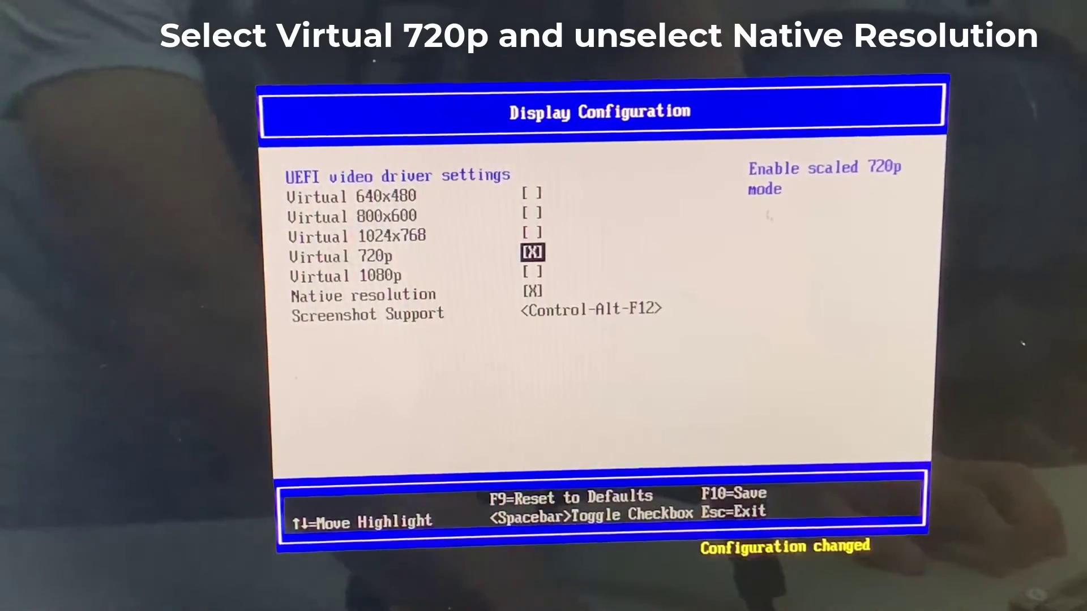
key(Down)
key(Down)
key(space)
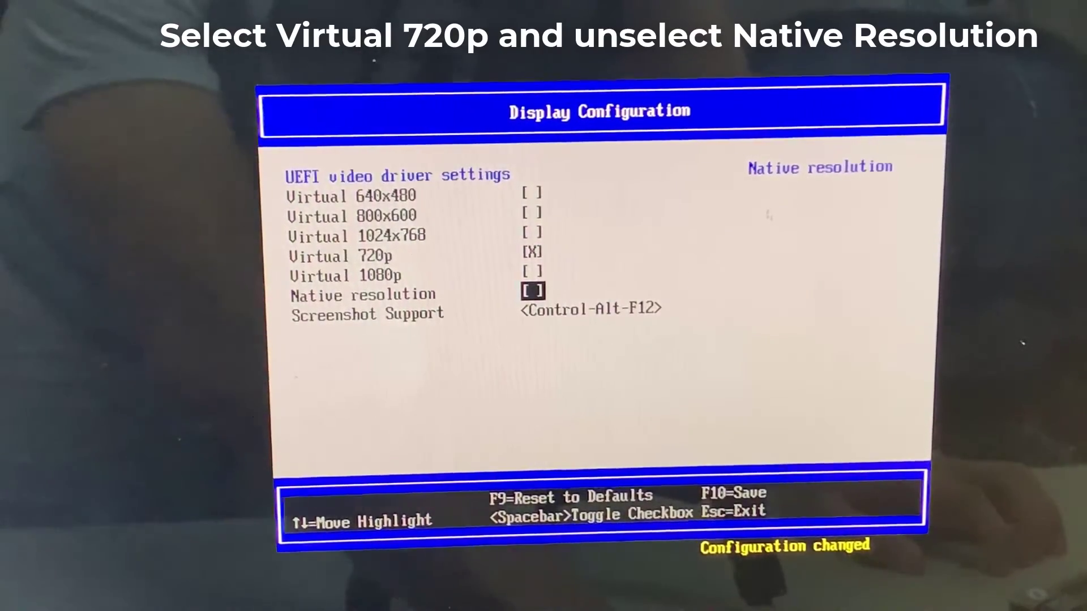
key(Down)
key(Down)
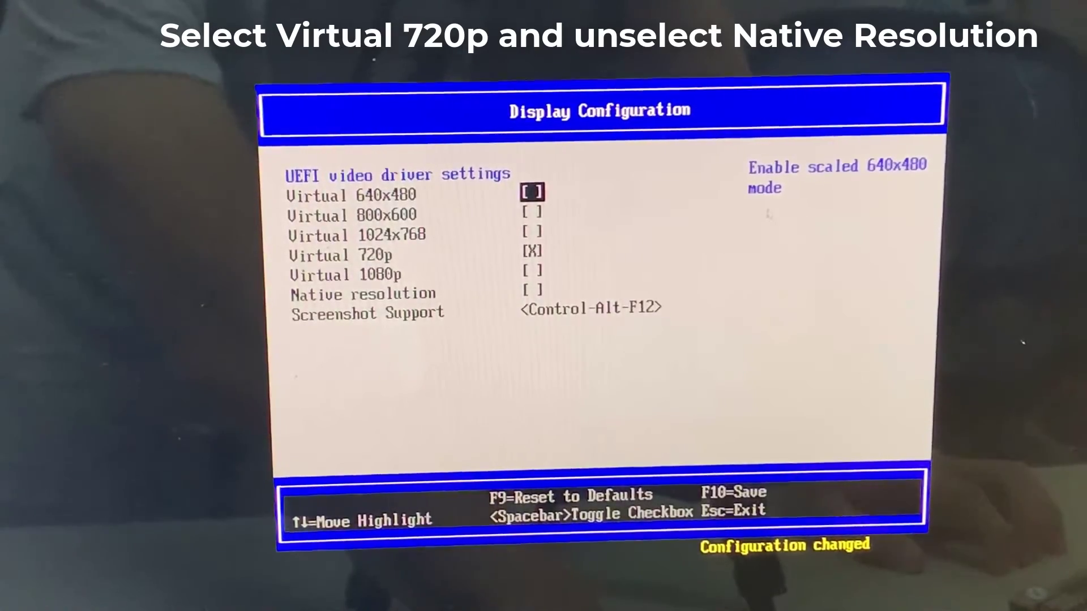
key(Escape)
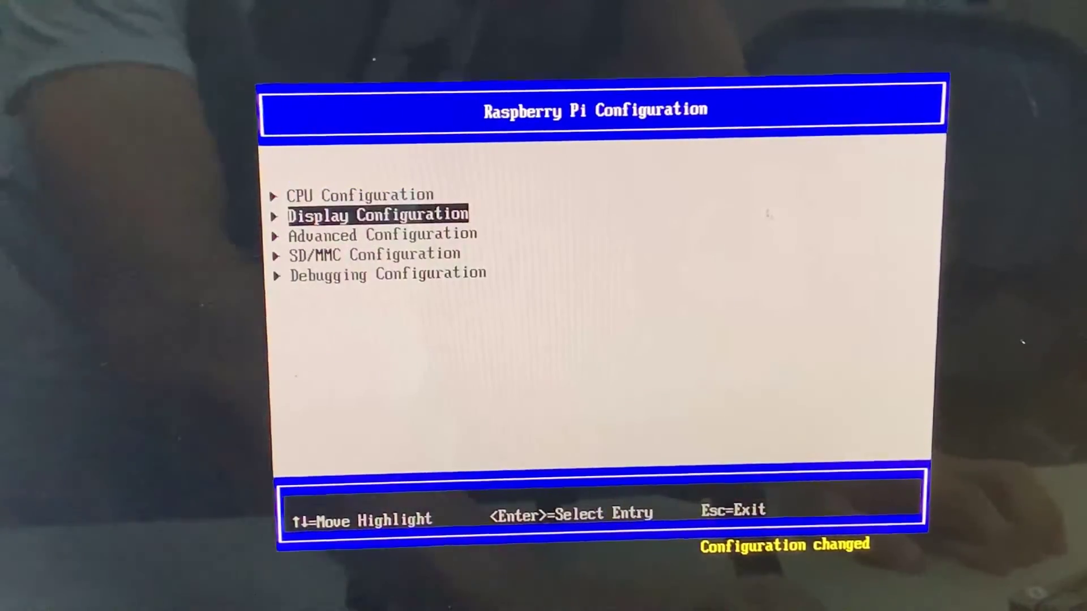
In Advanced Configuration set Limit RAM to 3 GB to Disabled and back out to the save prompt
key(Return)
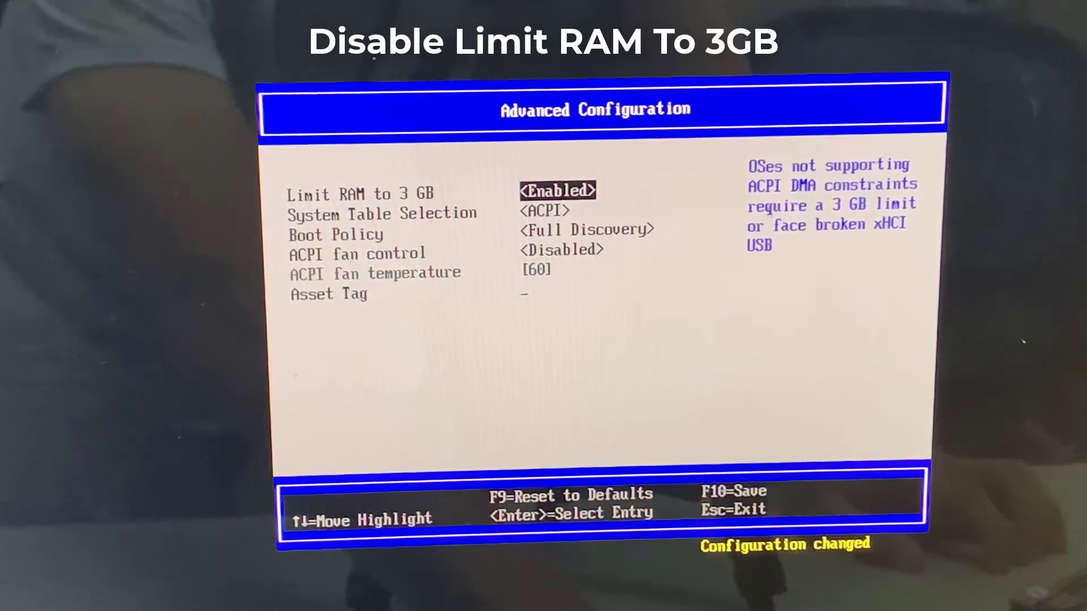
key(Return)
key(Up)
key(Return)
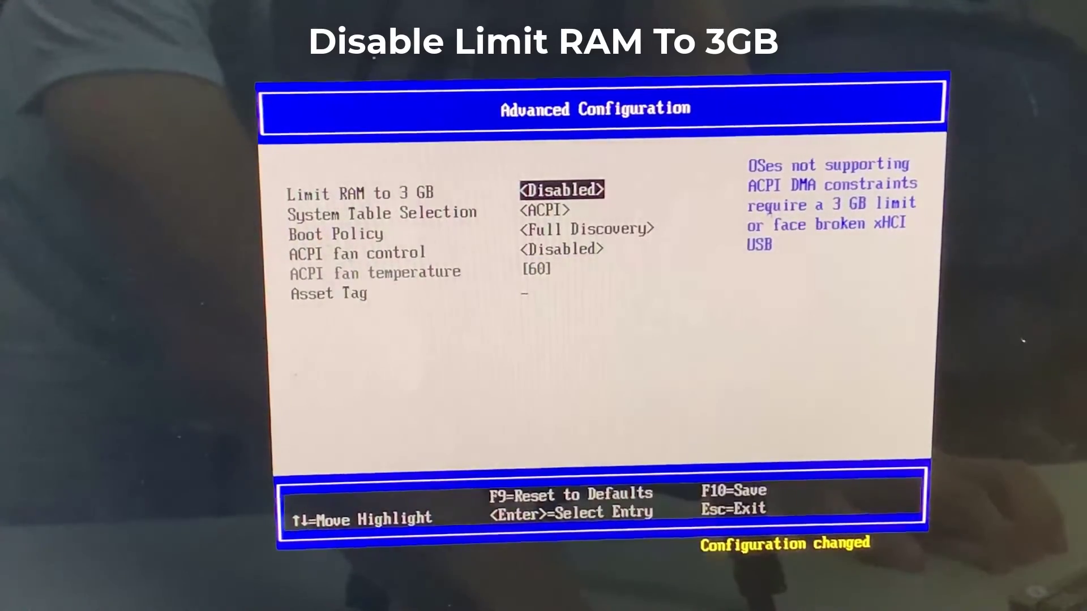
key(Escape)
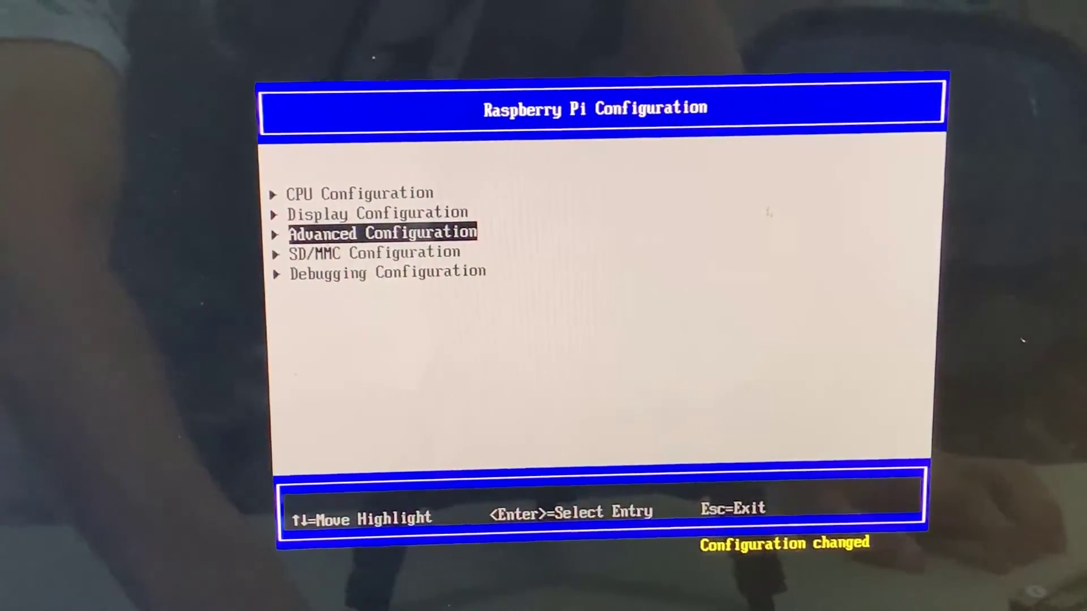
key(Escape)
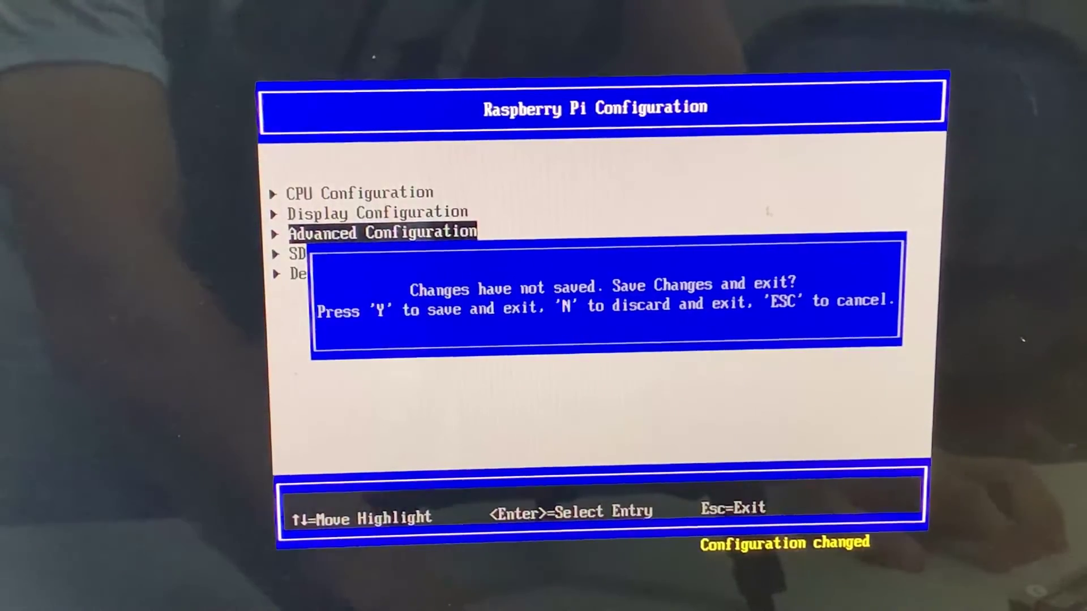
Save the firmware changes with Y, return to the front page and continue booting into Windows setup
key(y)
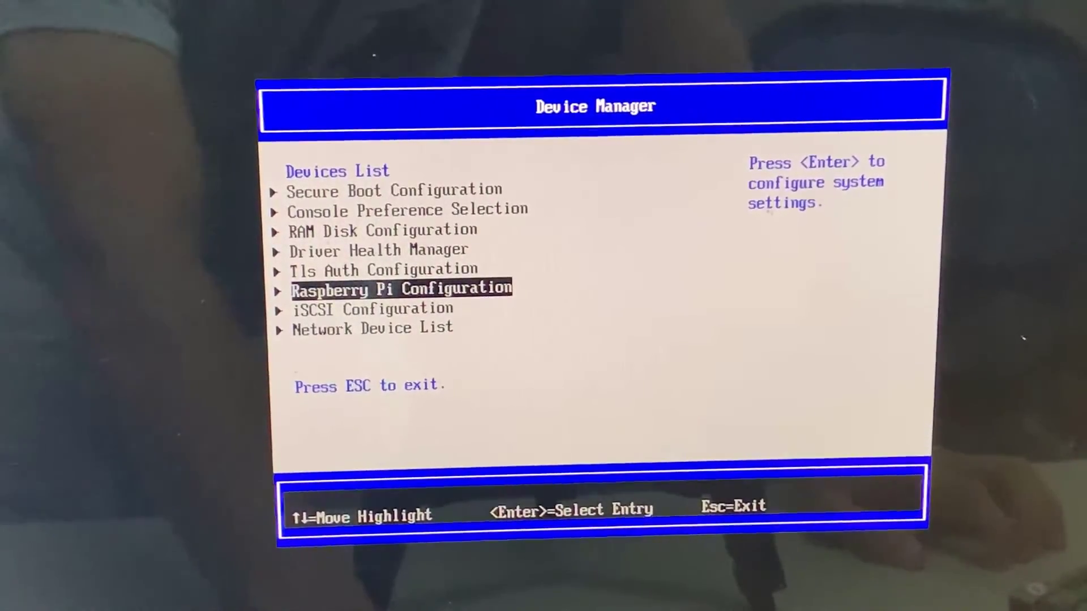
key(Escape)
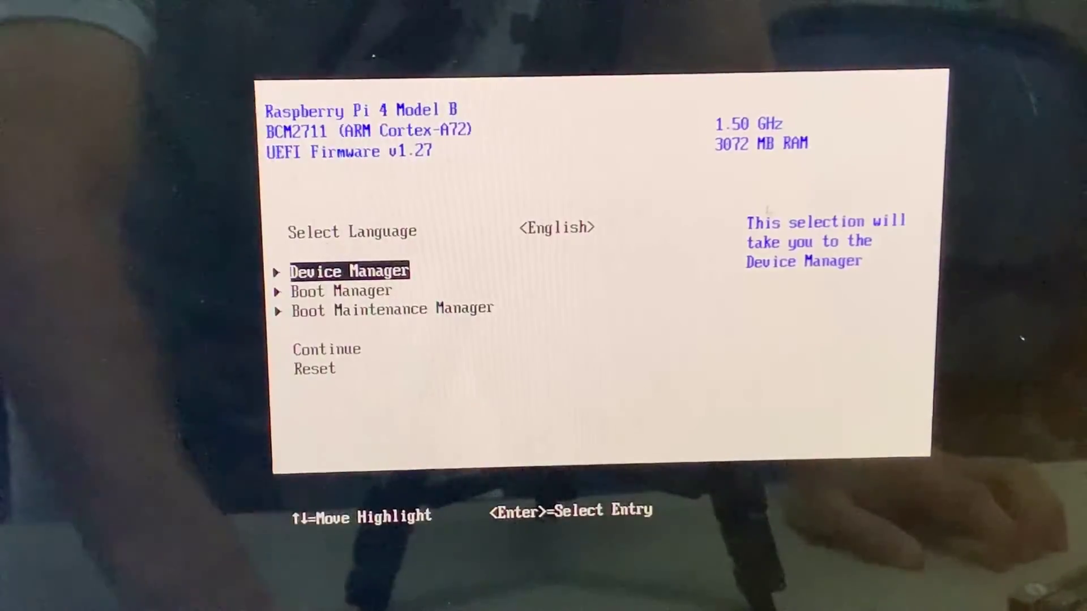
key(Down)
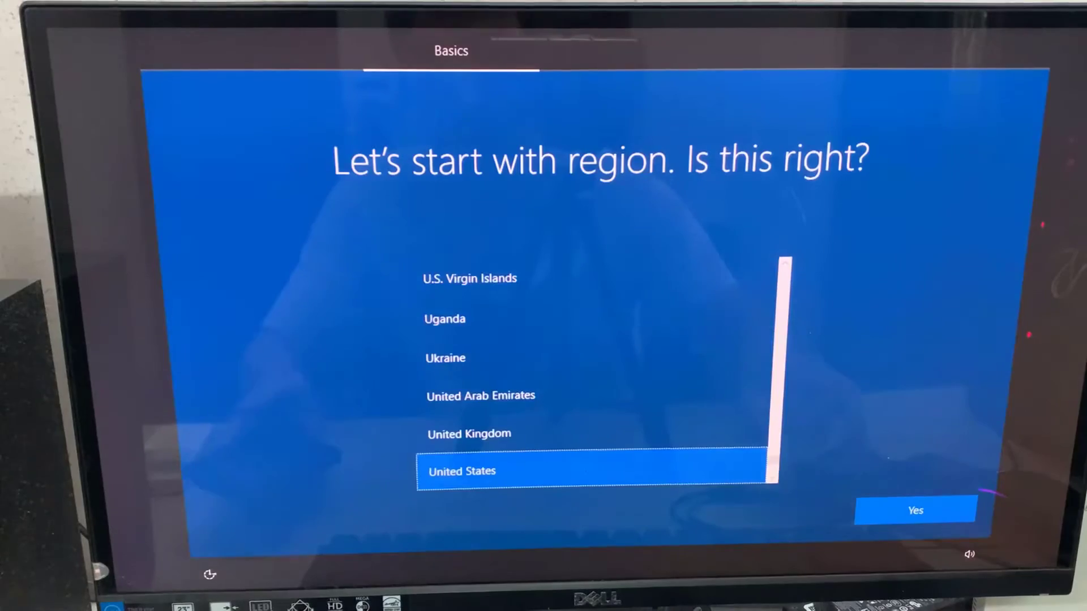
Accept United States region and US keyboard, continue with limited offline setup, and accept the license
click(884, 510)
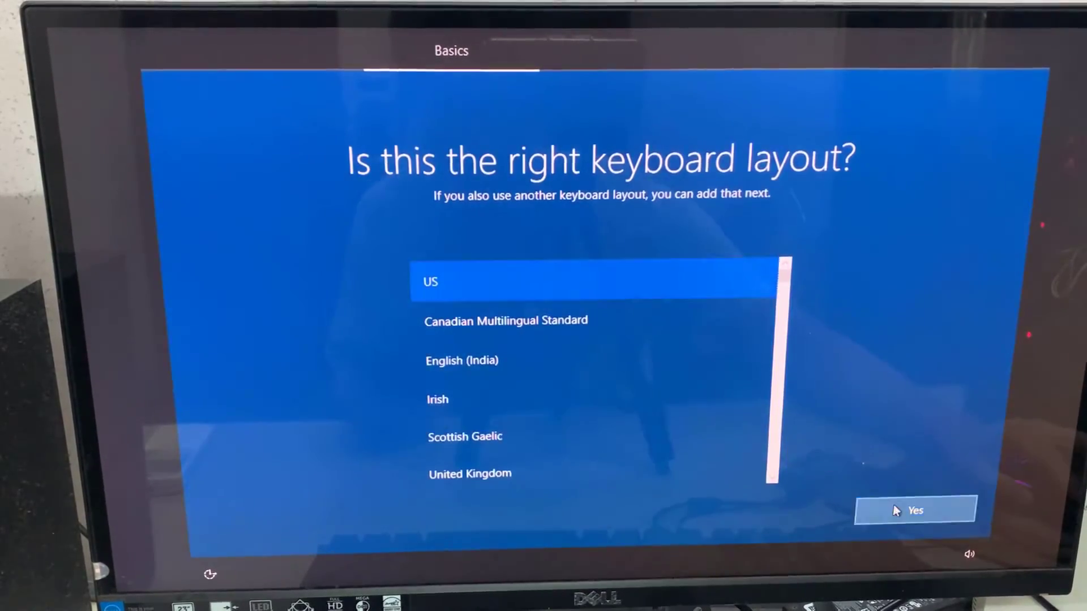
click(908, 510)
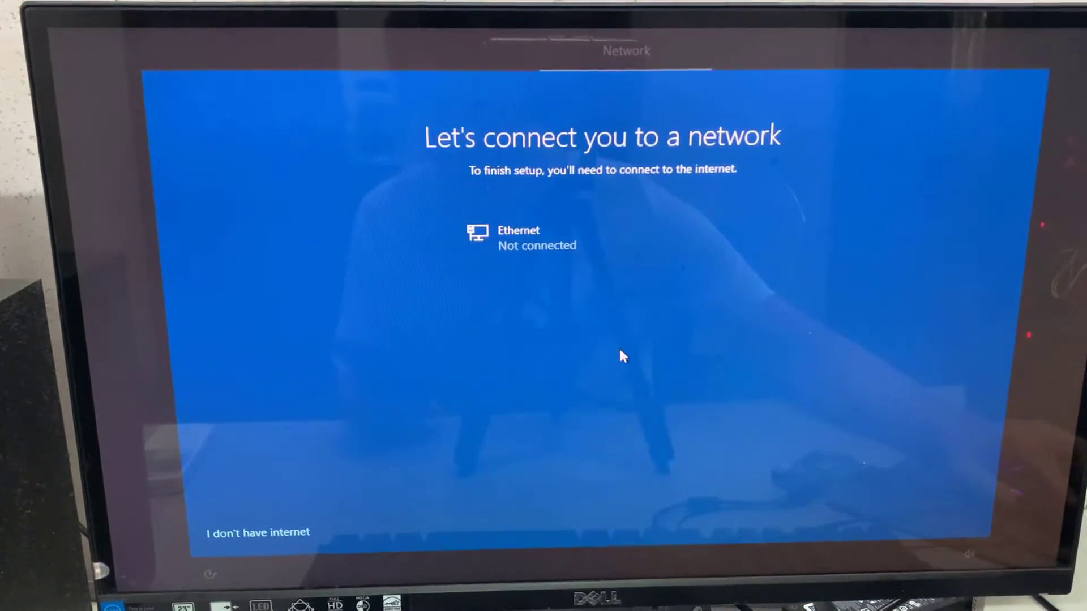
click(297, 532)
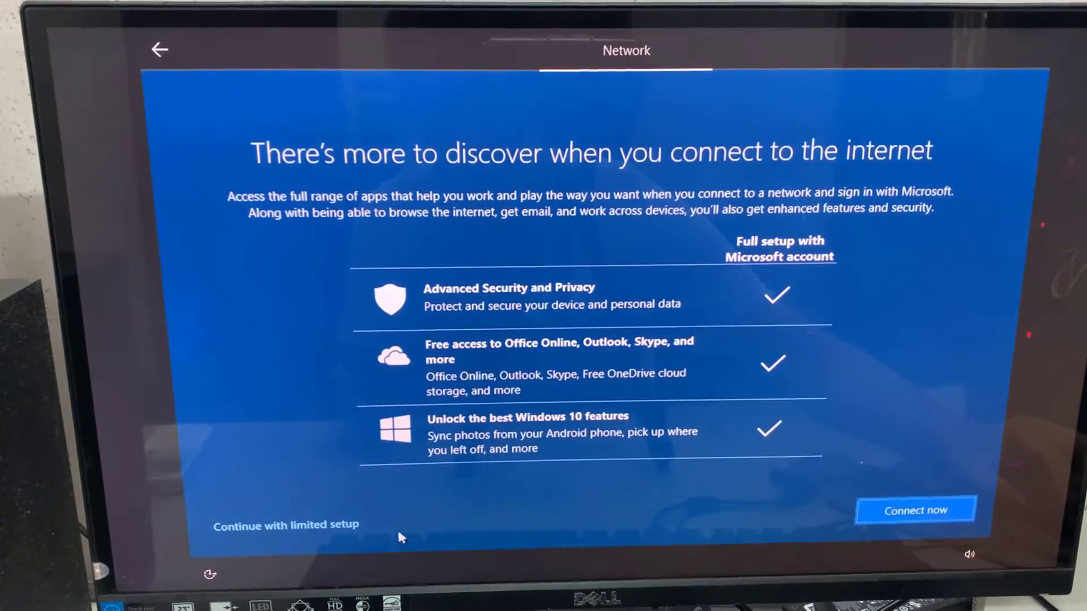
click(352, 525)
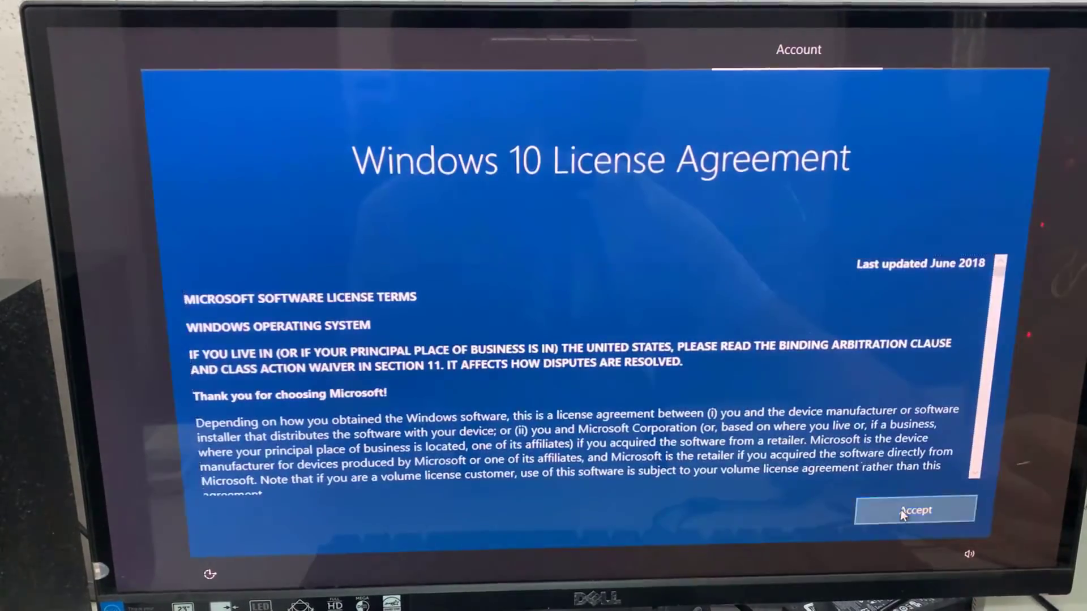
click(893, 514)
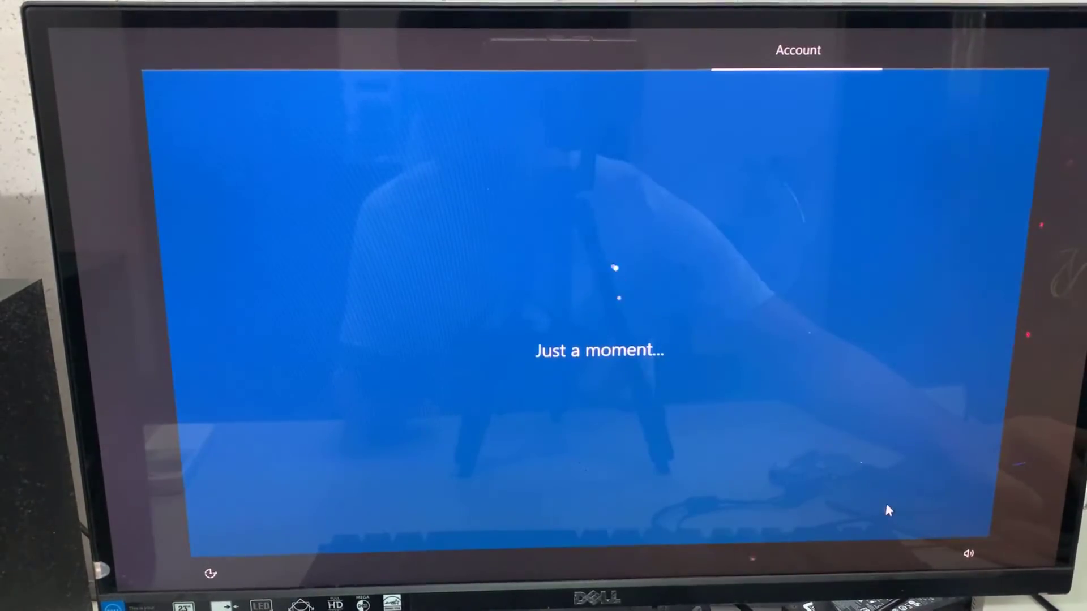
text(cap trong nam)
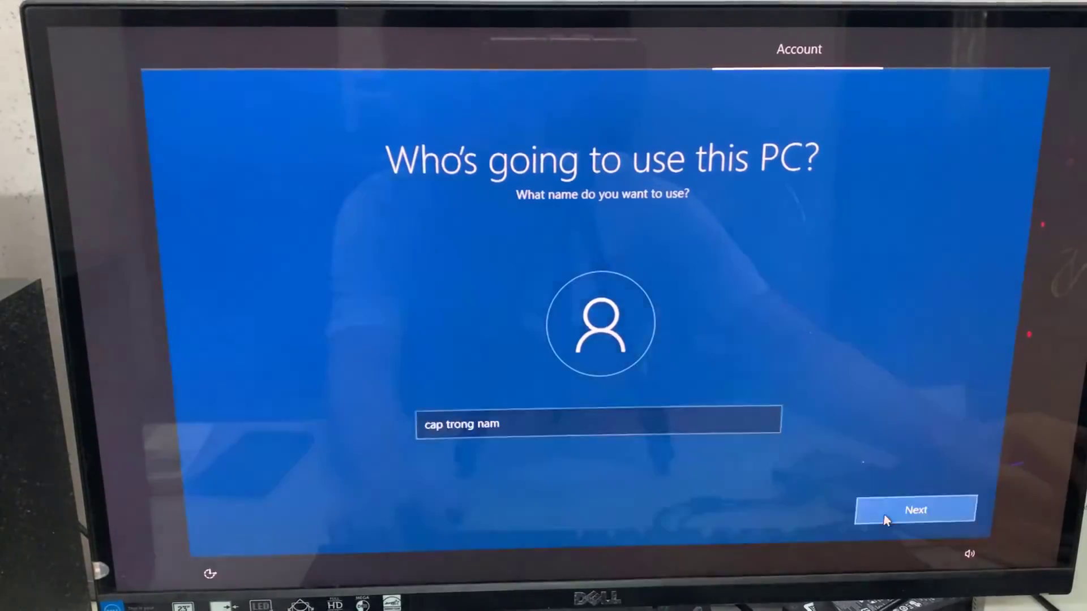
Submit the local account name, password and password confirmation
click(884, 512)
click(913, 520)
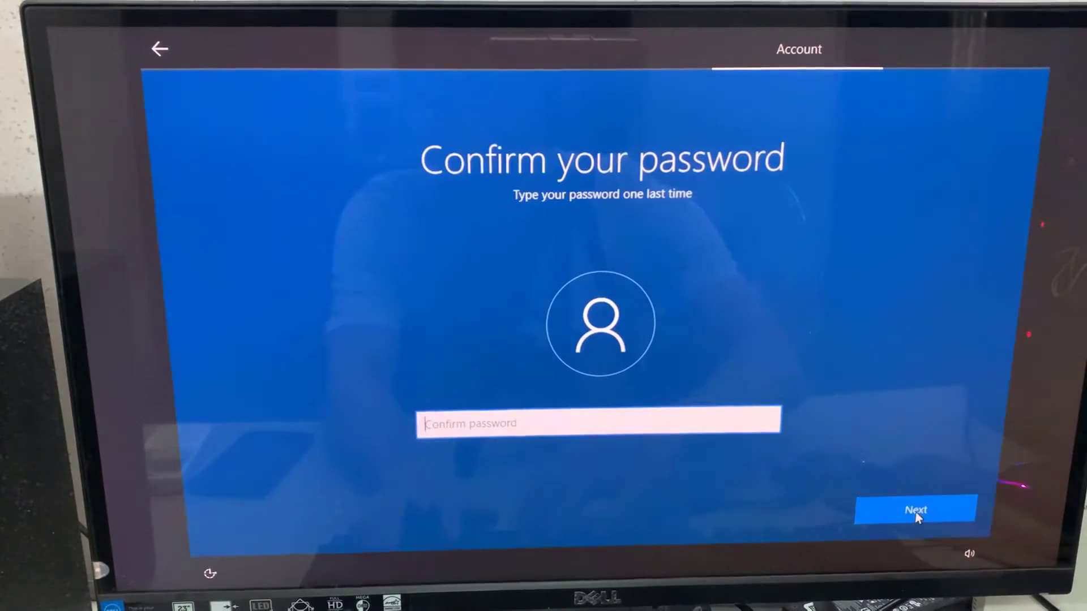
click(963, 512)
Pick and answer the three security questions, then accept the privacy settings and Cortana
click(656, 447)
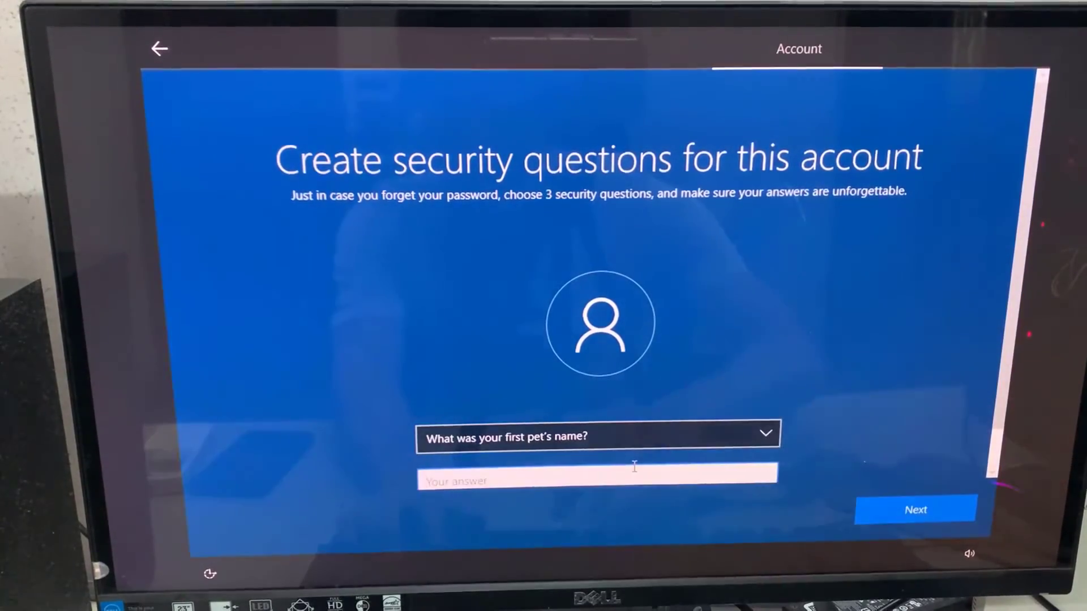
click(871, 510)
click(595, 435)
click(560, 484)
click(871, 511)
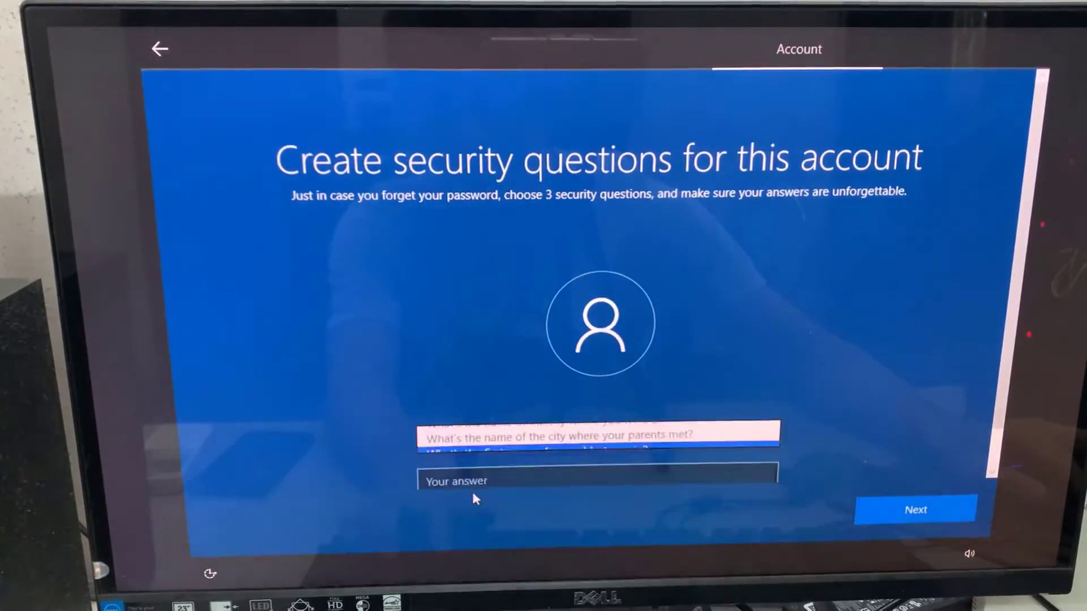
click(595, 435)
click(595, 475)
click(561, 483)
click(865, 509)
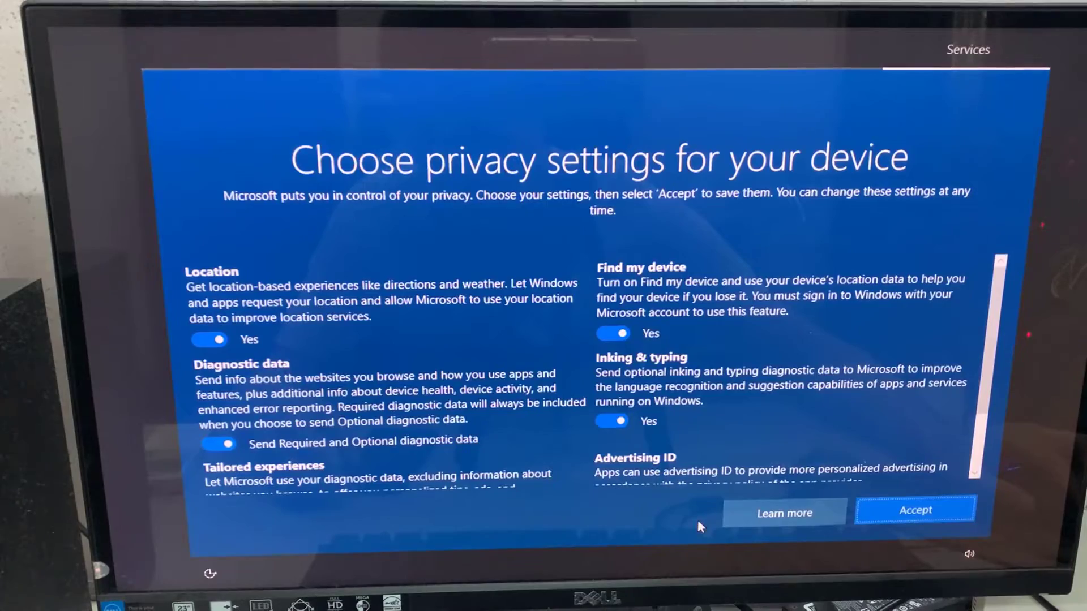
click(912, 520)
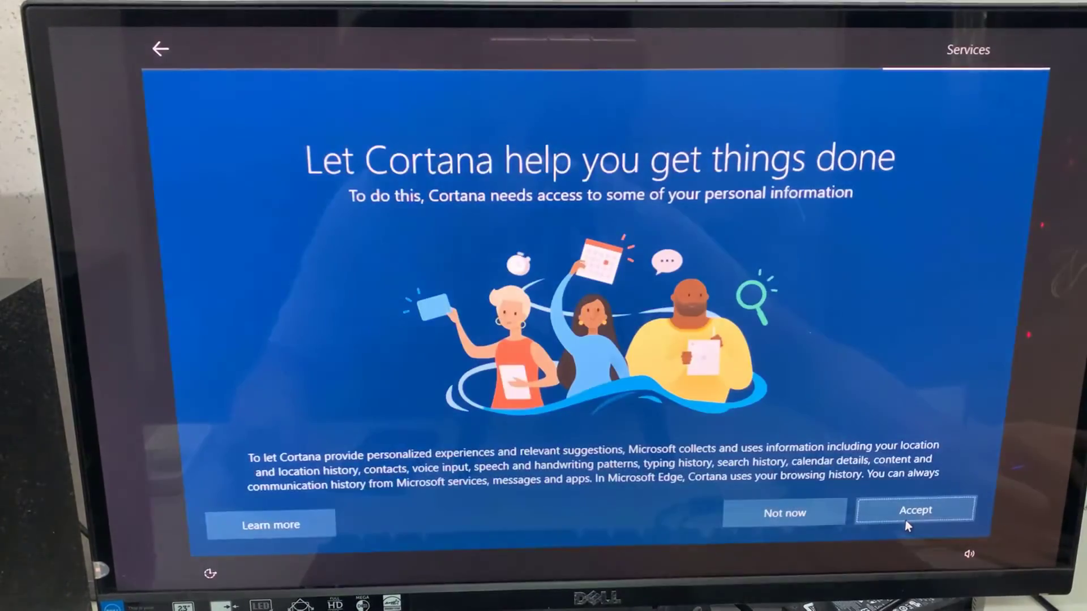
click(915, 517)
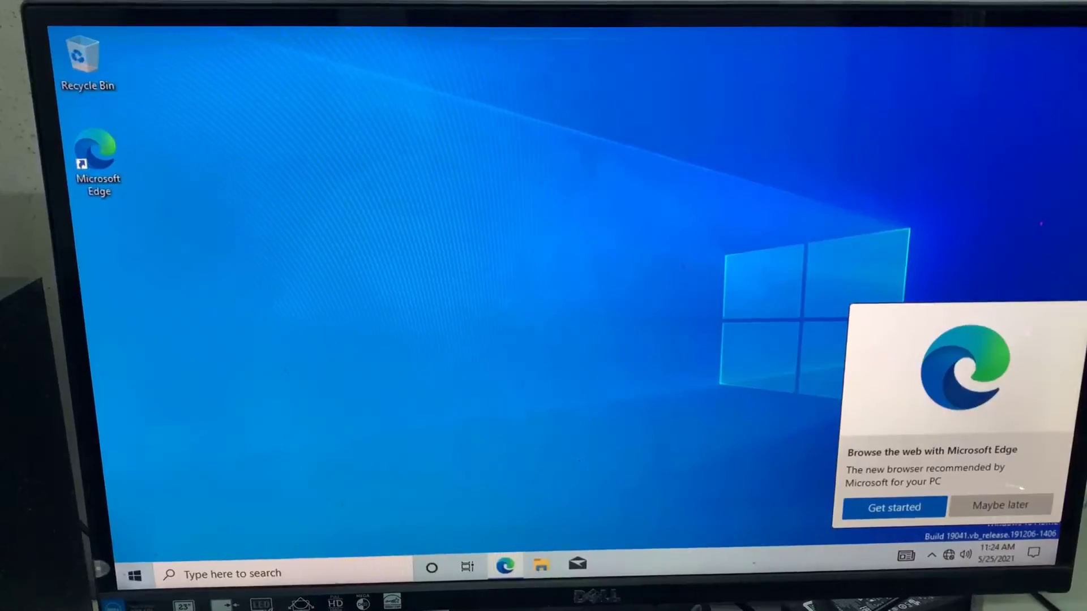
Dismiss the Edge promotion and check the PC's About info showing 4 GB installed RAM
click(999, 505)
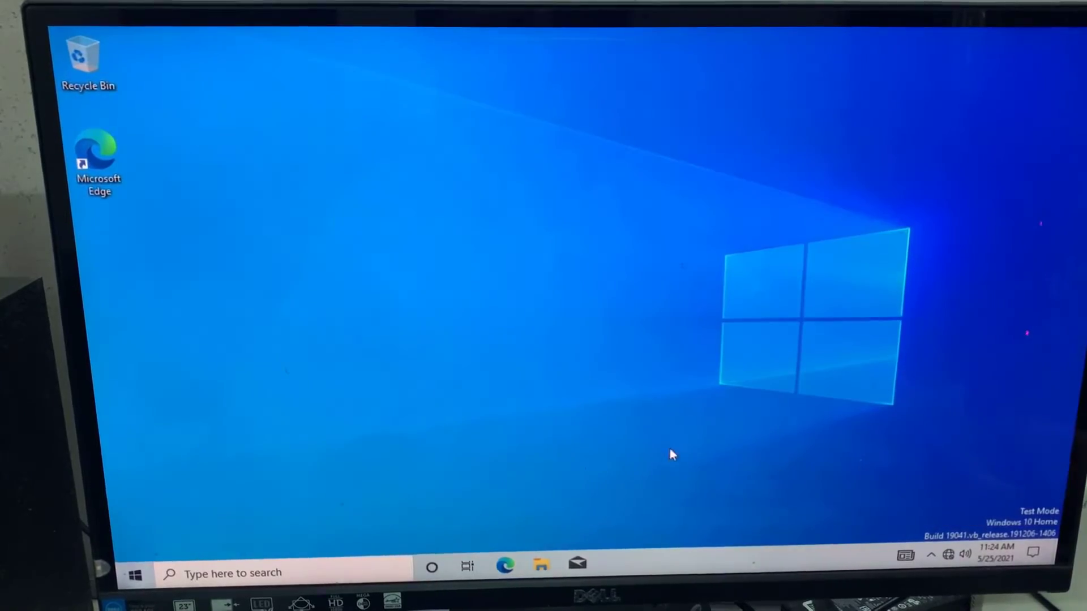
click(302, 575)
text(this pc)
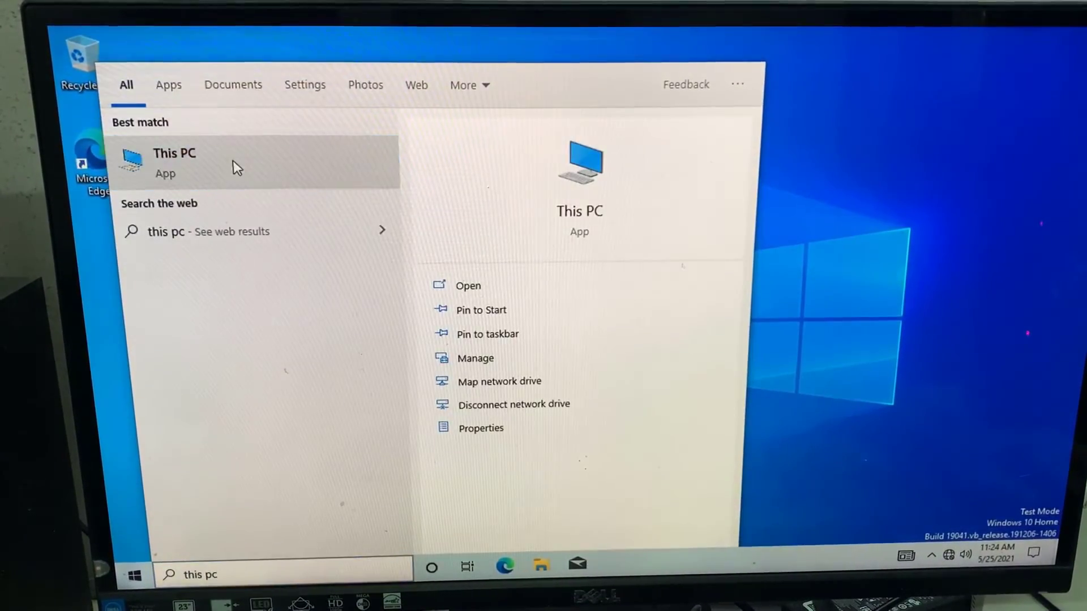
click(233, 168)
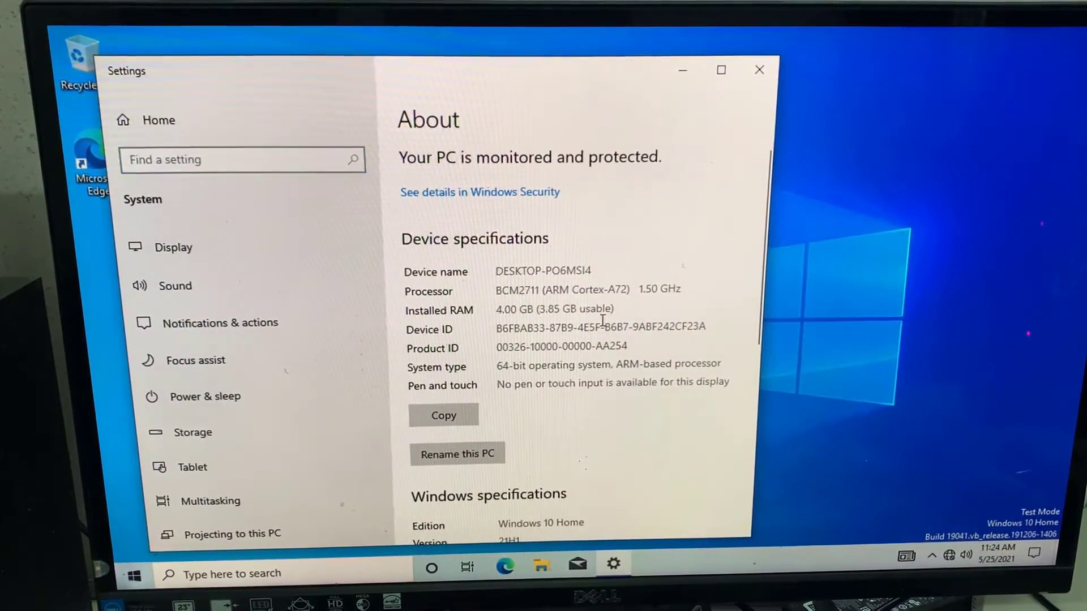
scroll(602, 331, down, 3)
scroll(569, 366, down, 3)
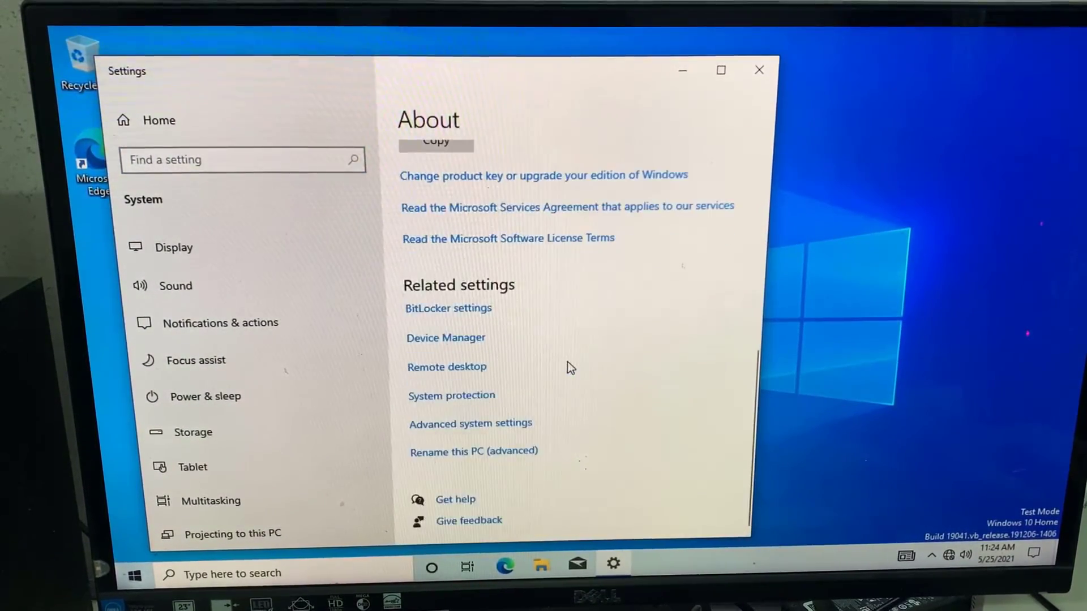
scroll(568, 366, up, 5)
scroll(569, 366, up, 3)
click(759, 70)
View the desktop background settings from the desktop context menu and close them
right_click(439, 238)
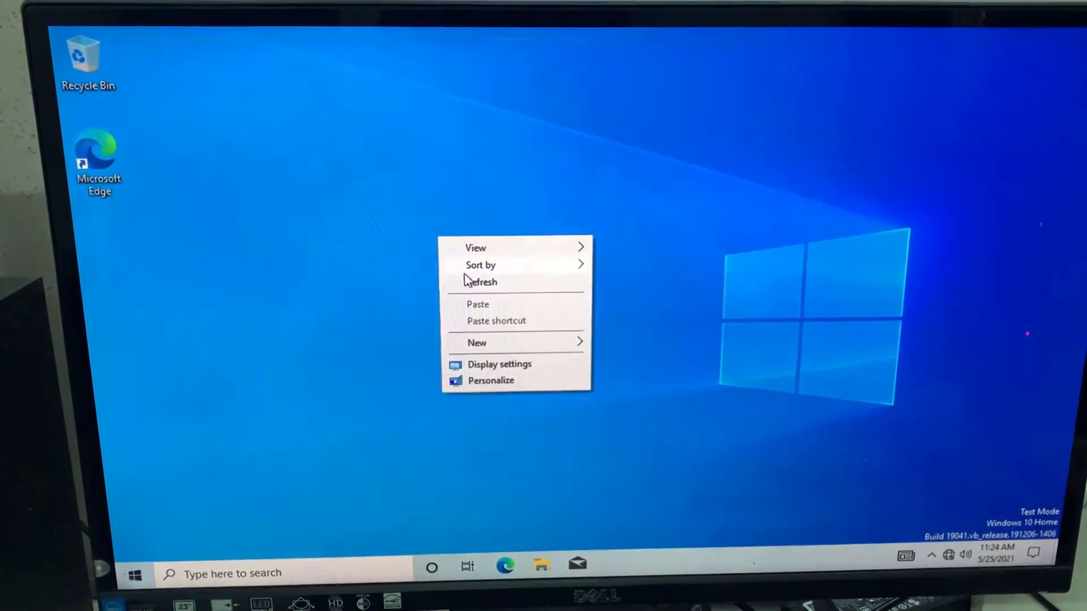
click(504, 365)
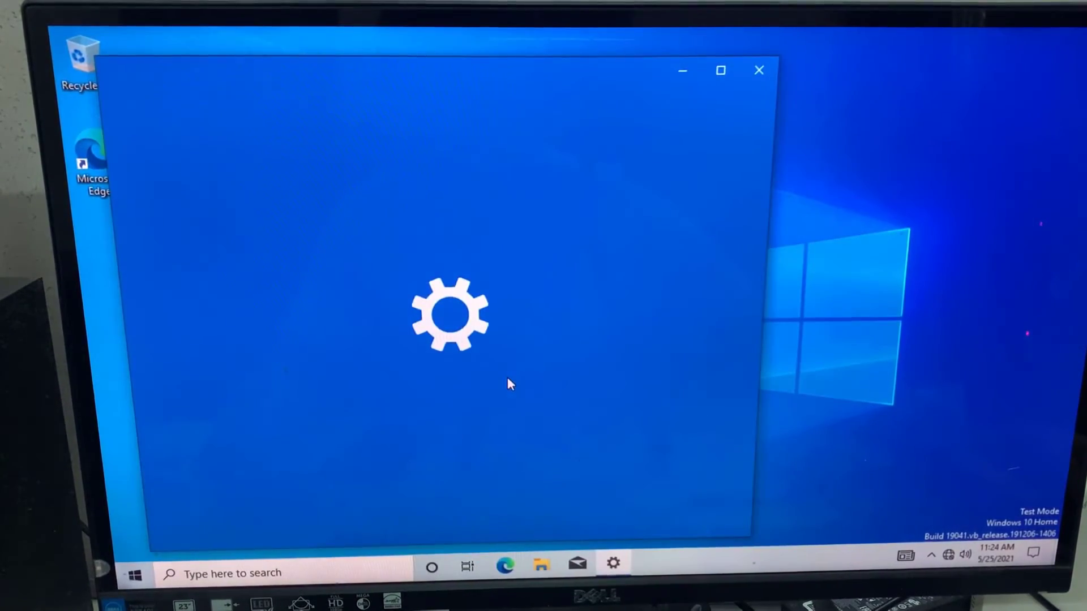
scroll(586, 384, down, 3)
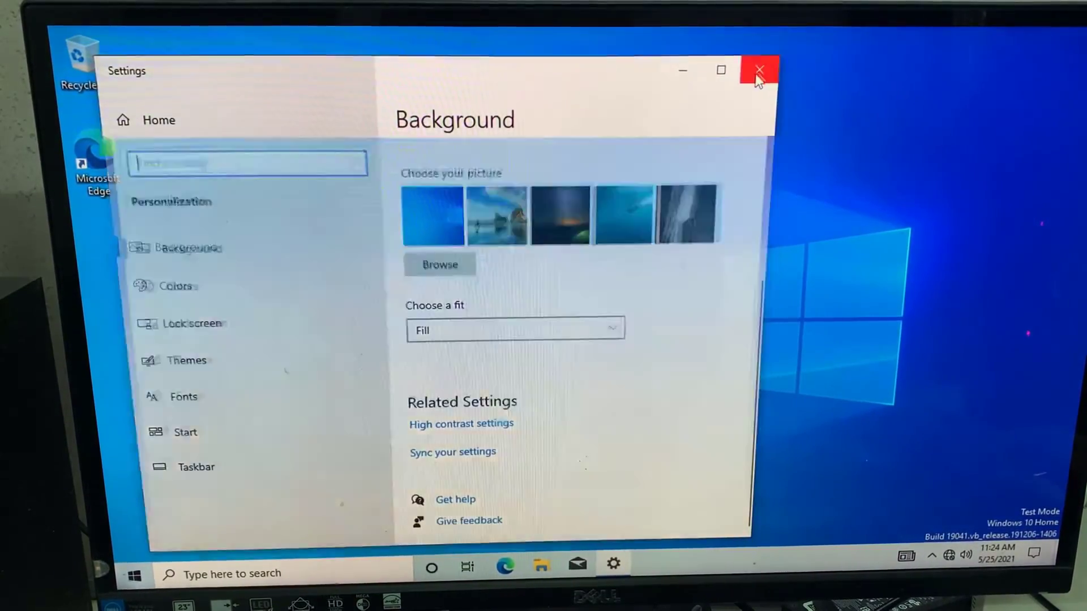
click(758, 71)
Browse This PC's Windows (C:) drive in File Explorer with Settings opened from Start alongside it
key(super+e)
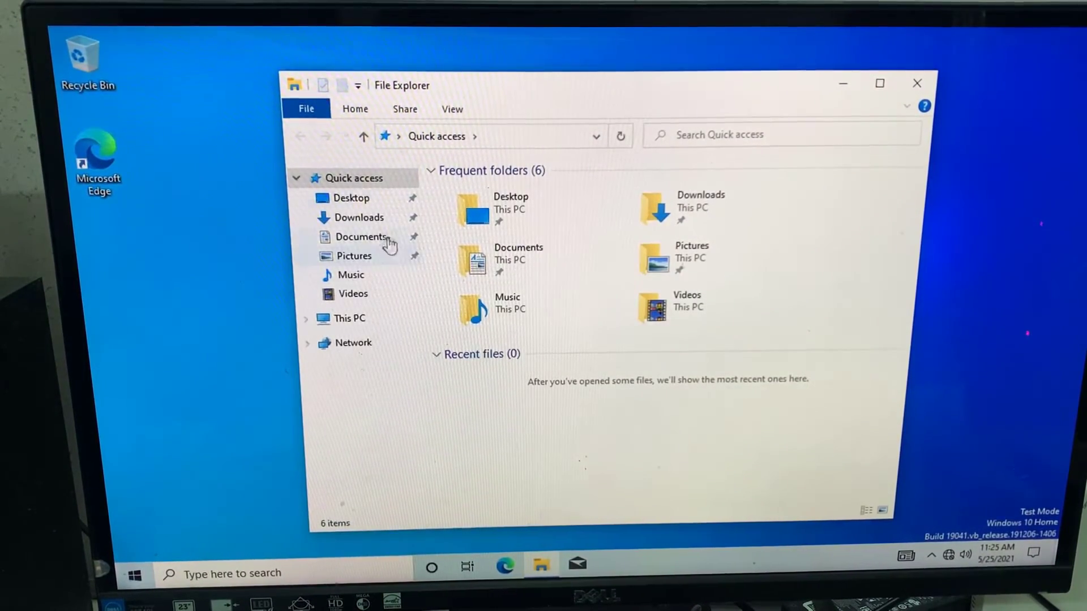
click(382, 318)
double_click(535, 407)
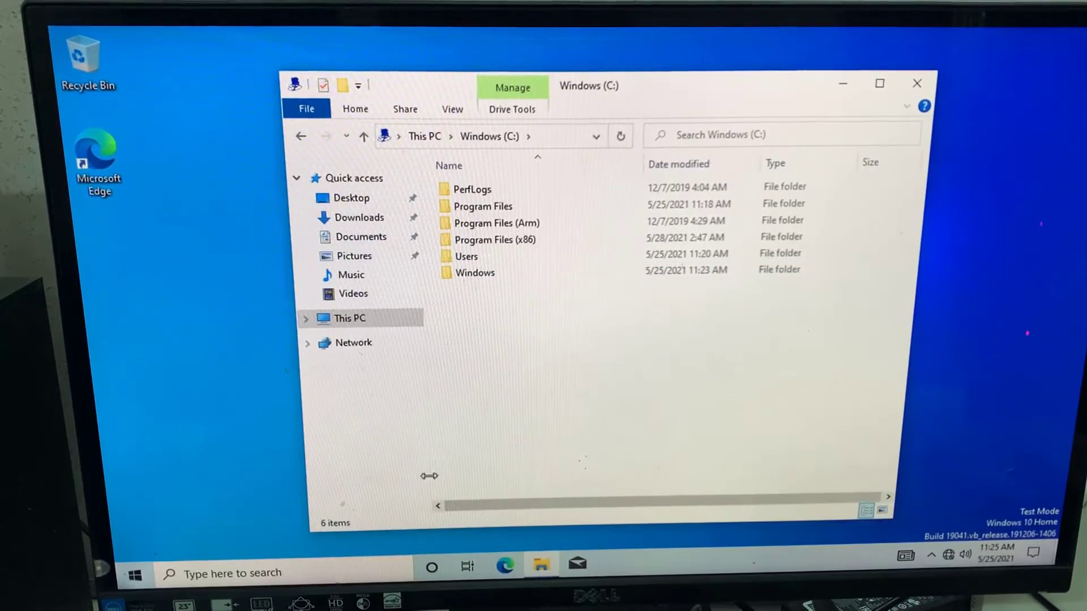
click(134, 576)
click(128, 512)
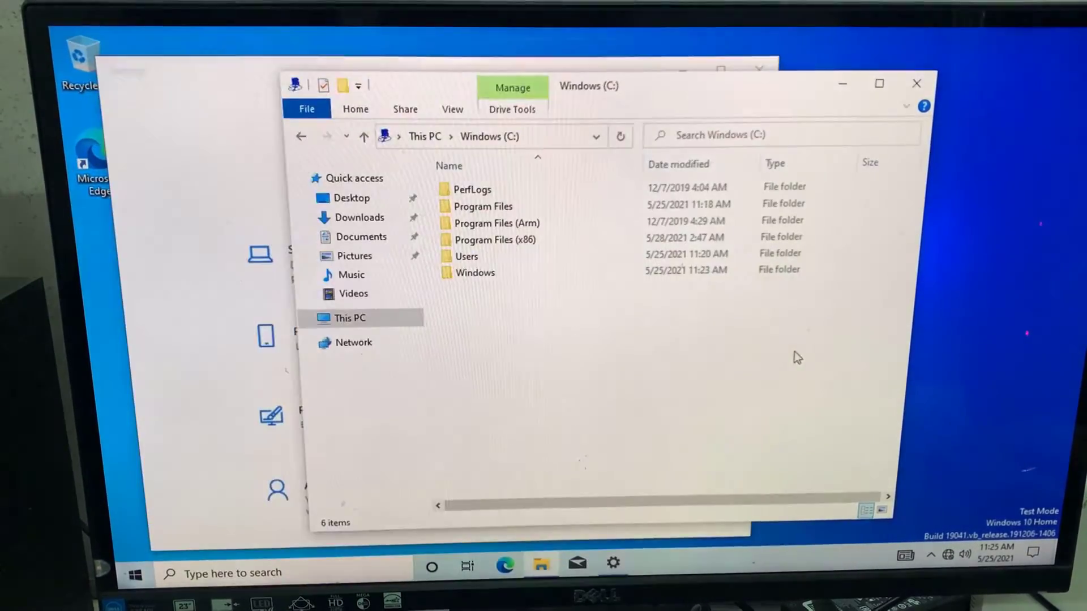
click(760, 360)
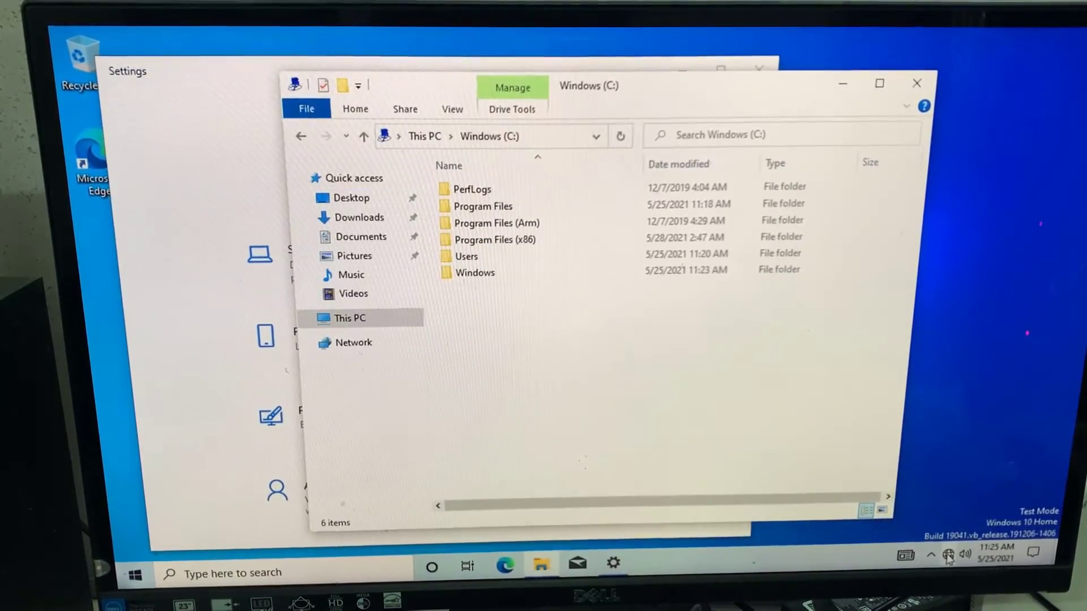